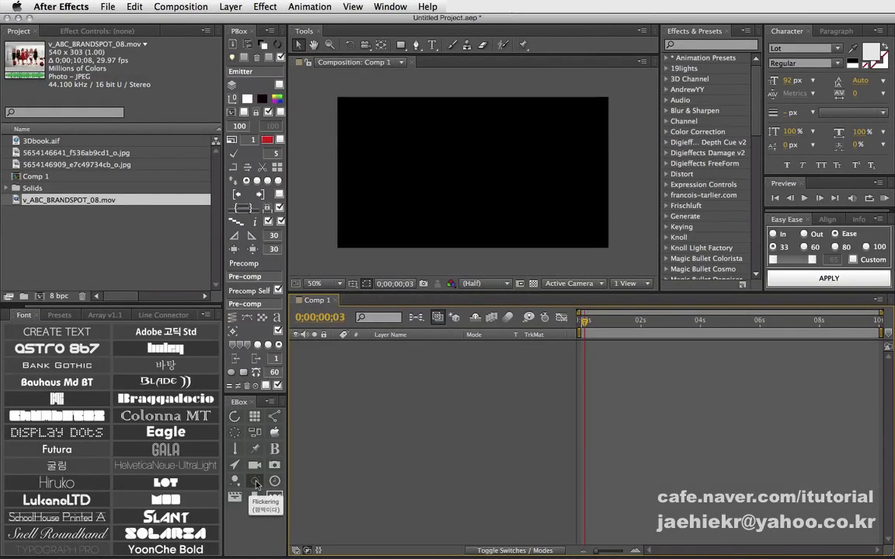
Step: Open the Flickering panel and add v_ABC_BRANDSPOT_08.mov to Comp 1 as layer 1
click(257, 482)
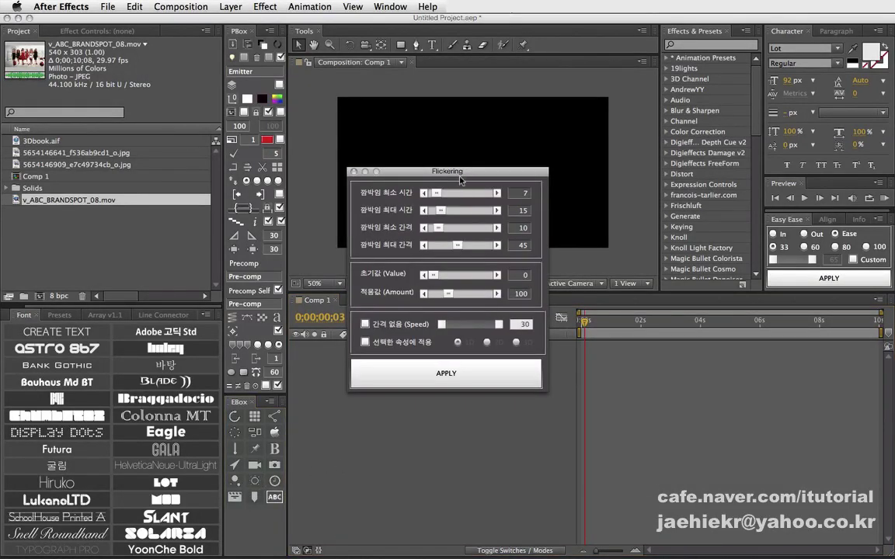
mouse_move(414, 158)
mouse_down()
mouse_move(247, 183)
mouse_move(100, 145)
mouse_up()
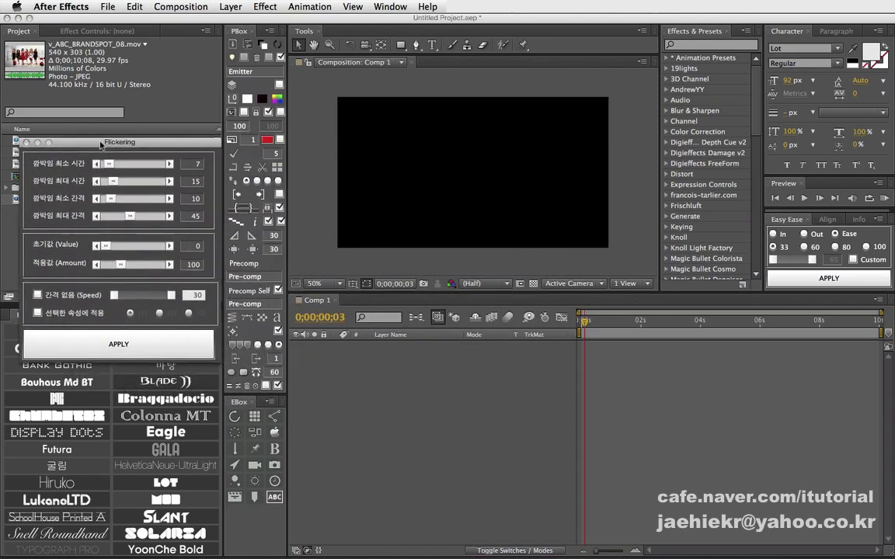
drag(98, 148, 92, 245)
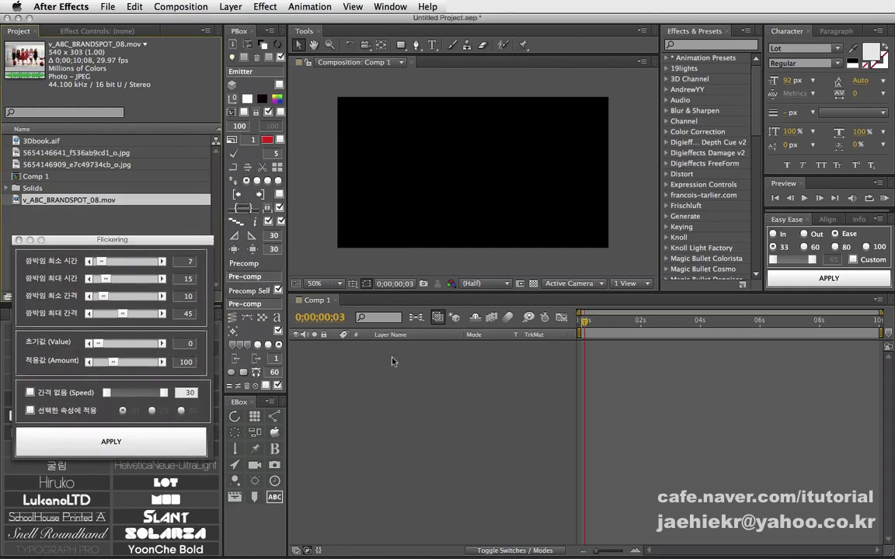
drag(44, 201, 391, 353)
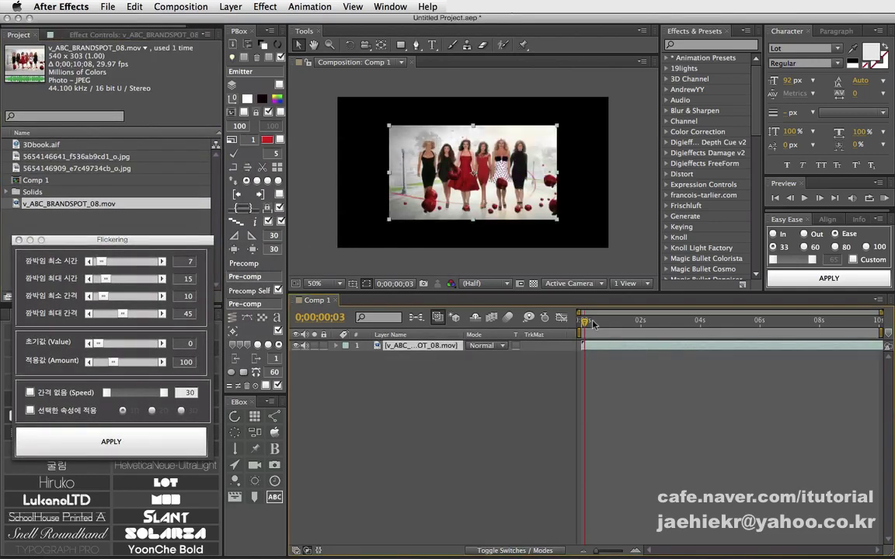
Step: Apply flicker keyframes with settings 7, 15, 10, 45 to the footage layer and RAM preview it
drag(592, 324, 622, 321)
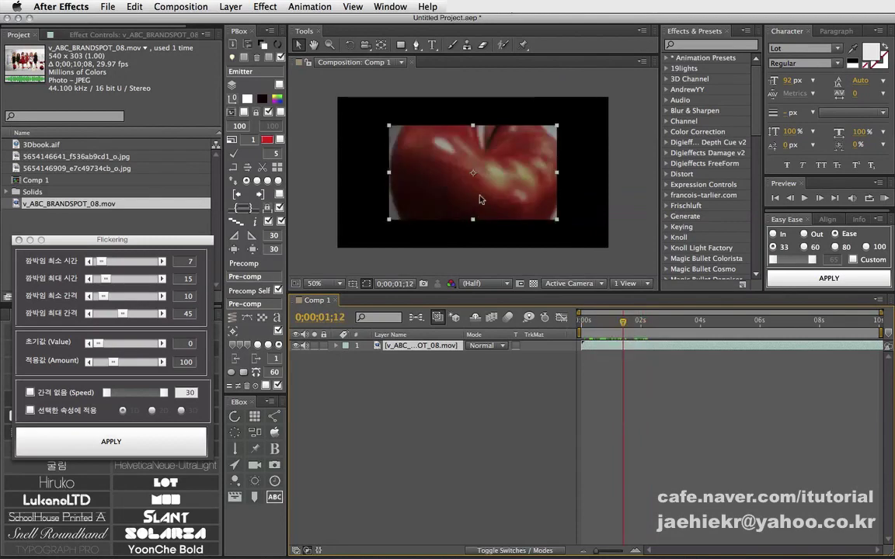
drag(147, 238, 215, 178)
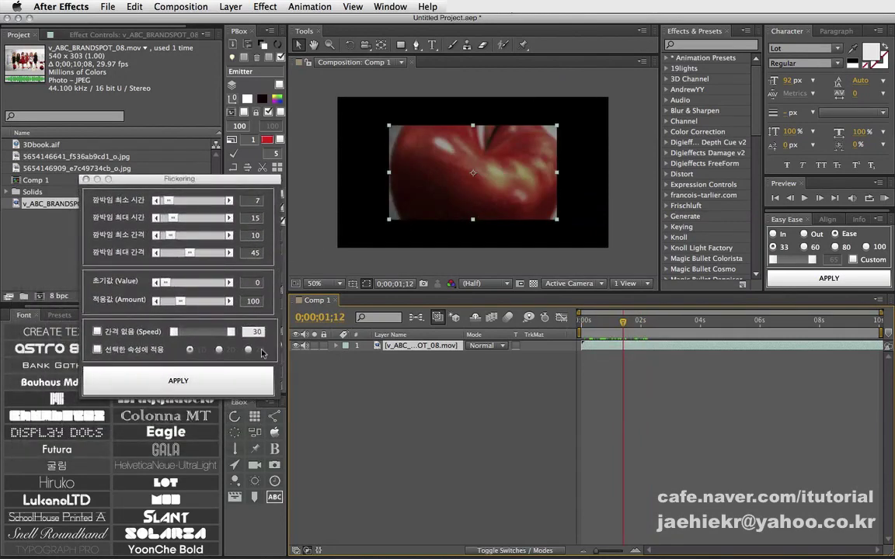
click(243, 382)
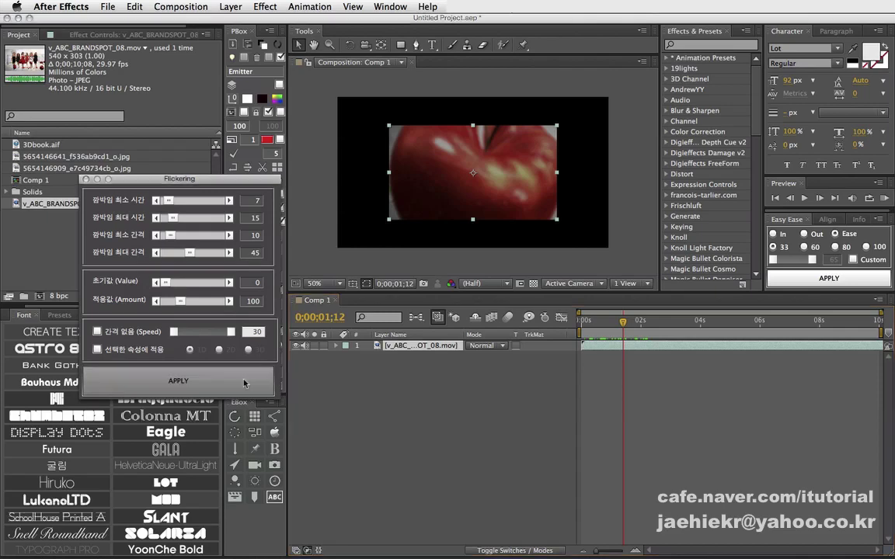
key(KP_0)
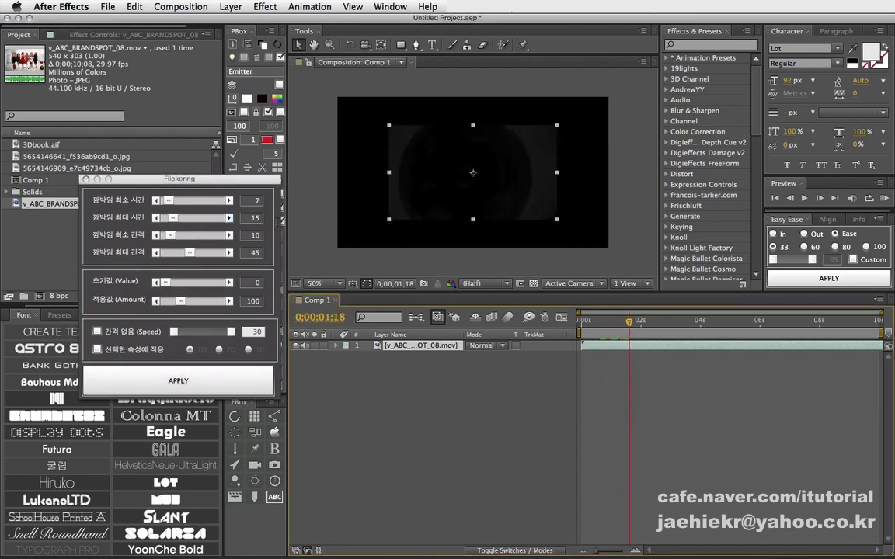
click(884, 199)
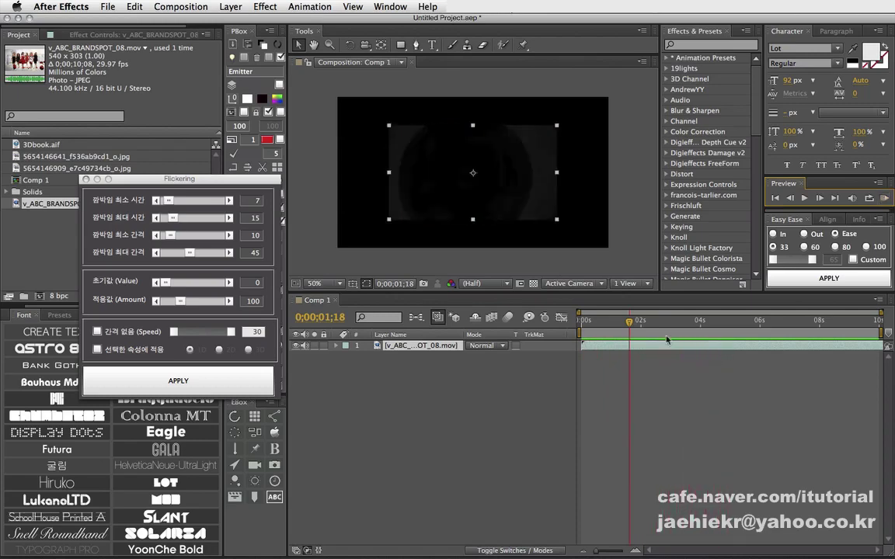
drag(634, 324, 609, 324)
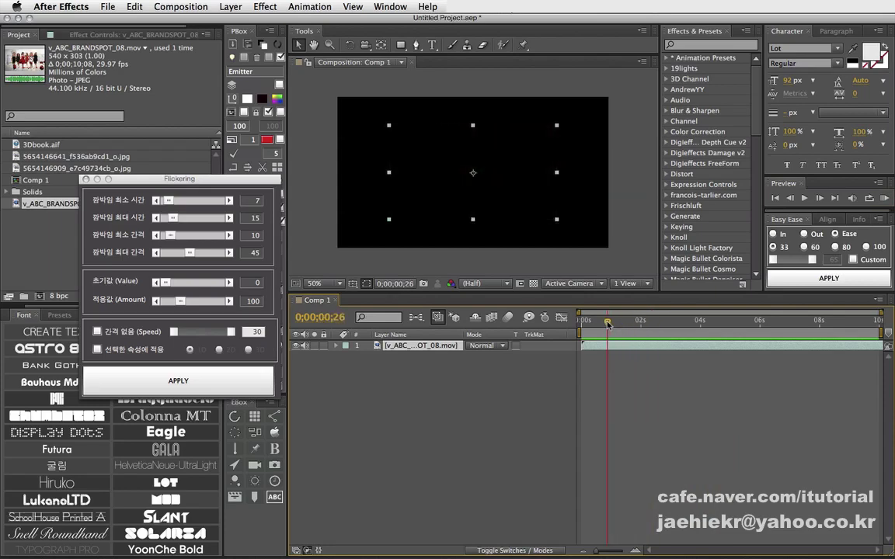
drag(241, 184, 195, 141)
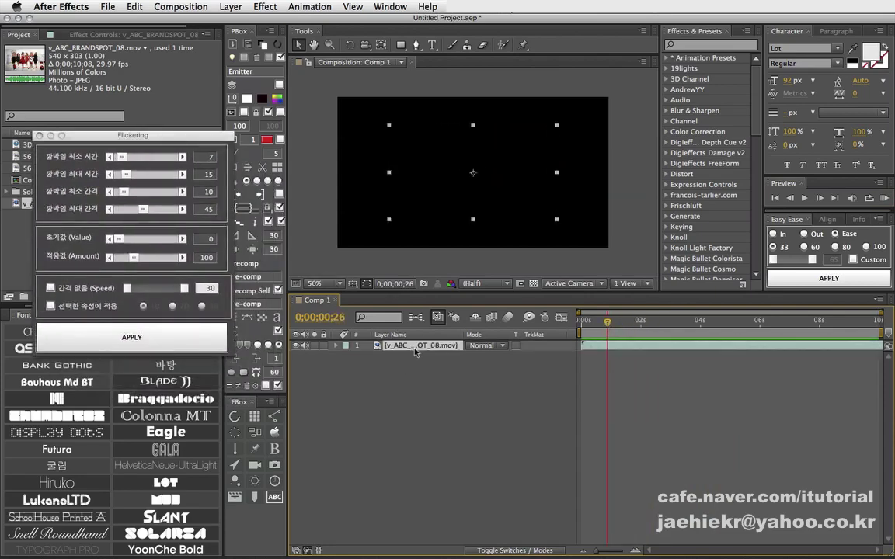
drag(604, 325, 604, 326)
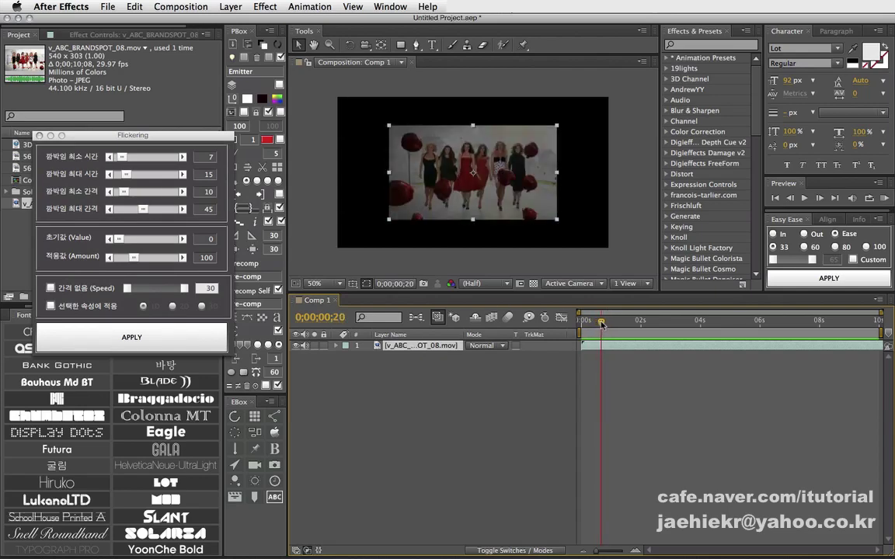
drag(604, 324, 598, 324)
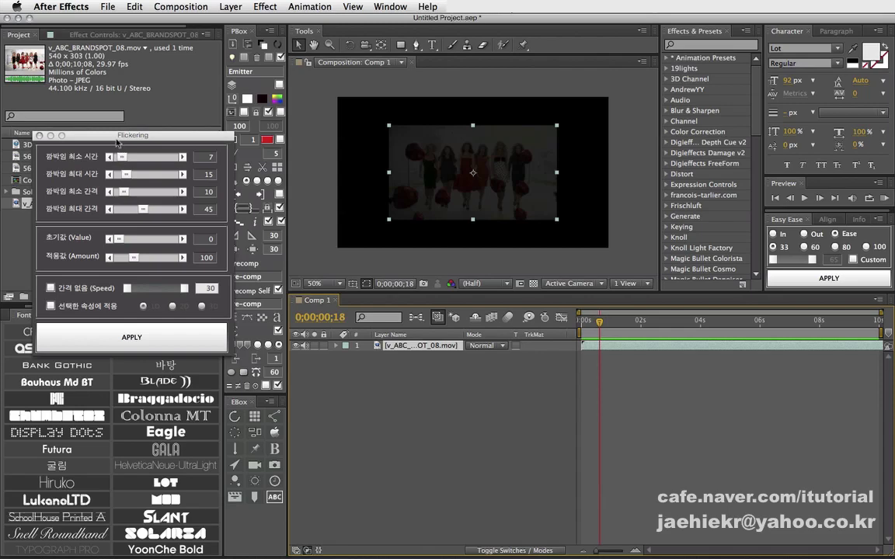
drag(117, 140, 157, 146)
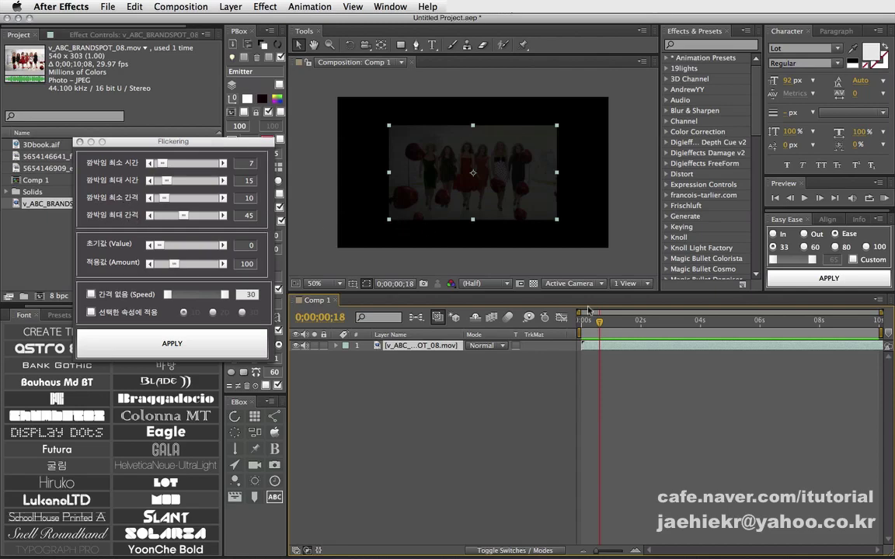
drag(598, 324, 606, 325)
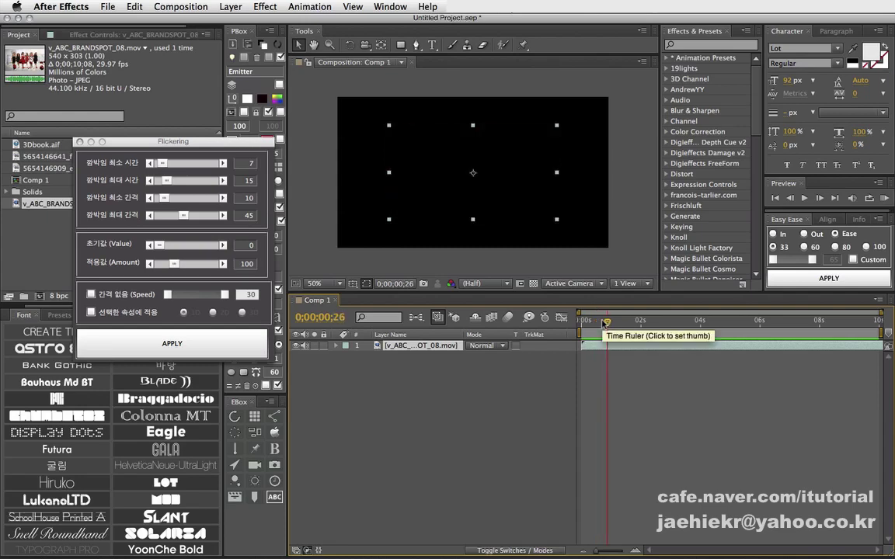
Step: Re-apply the flicker with the maximum flicker interval raised to 100
drag(606, 324, 618, 327)
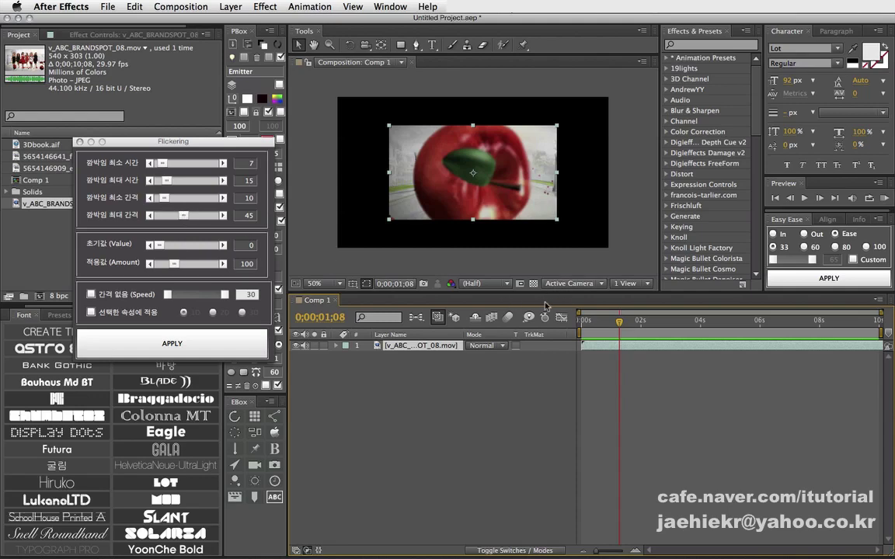
drag(184, 216, 215, 217)
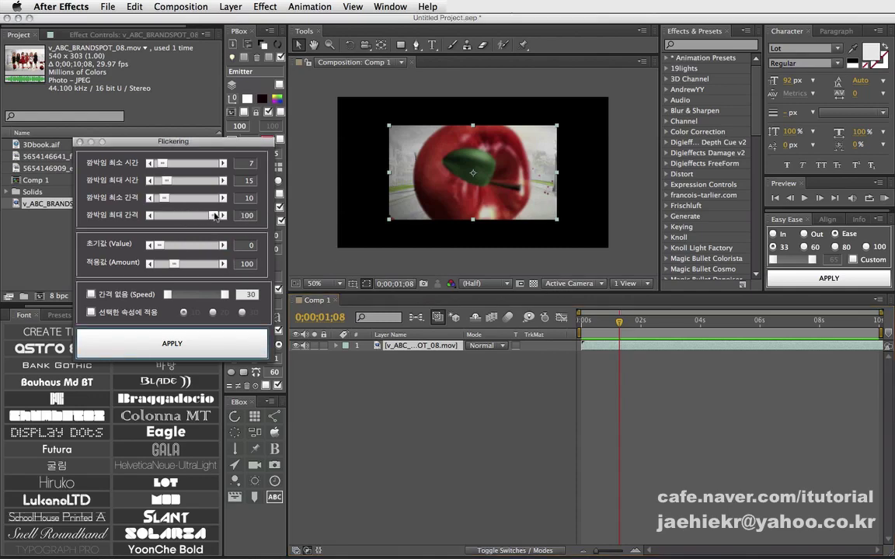
click(239, 339)
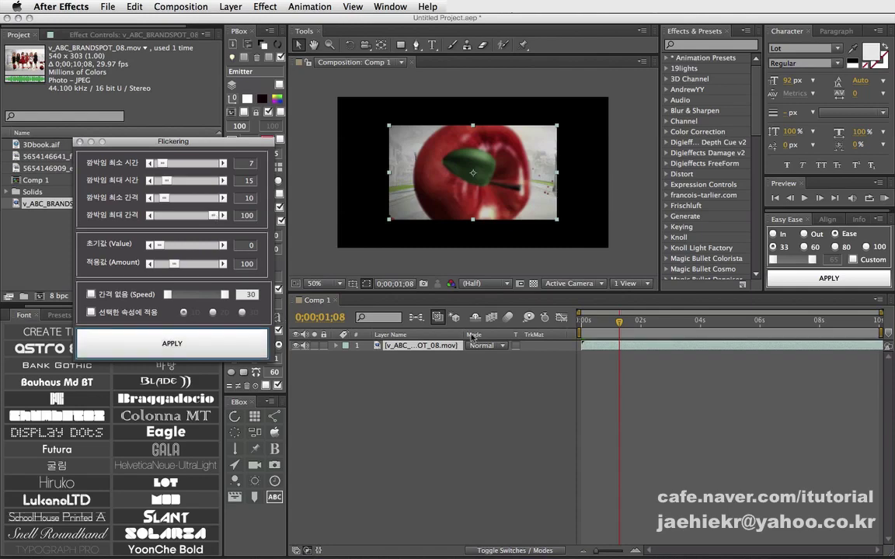
Step: Review the result, then re-apply the flicker with the maximum interval lowered to 32
click(592, 323)
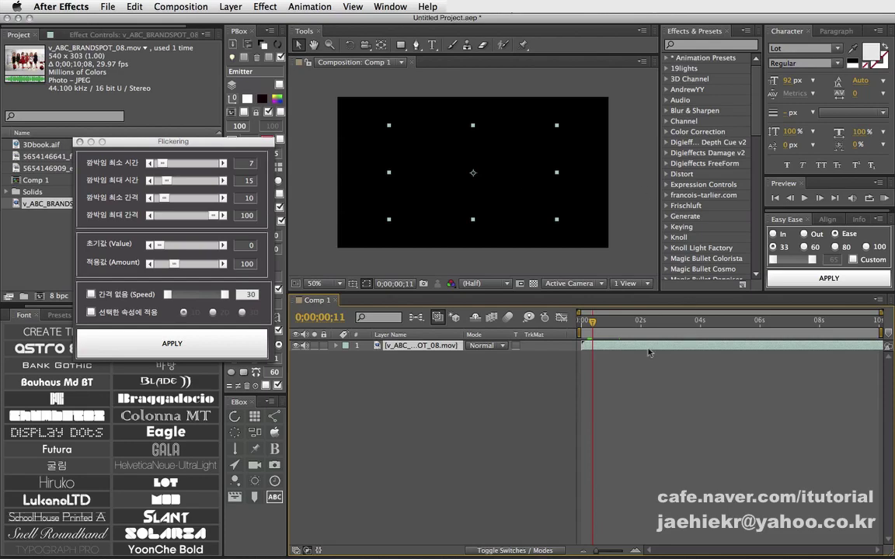
drag(592, 323, 626, 324)
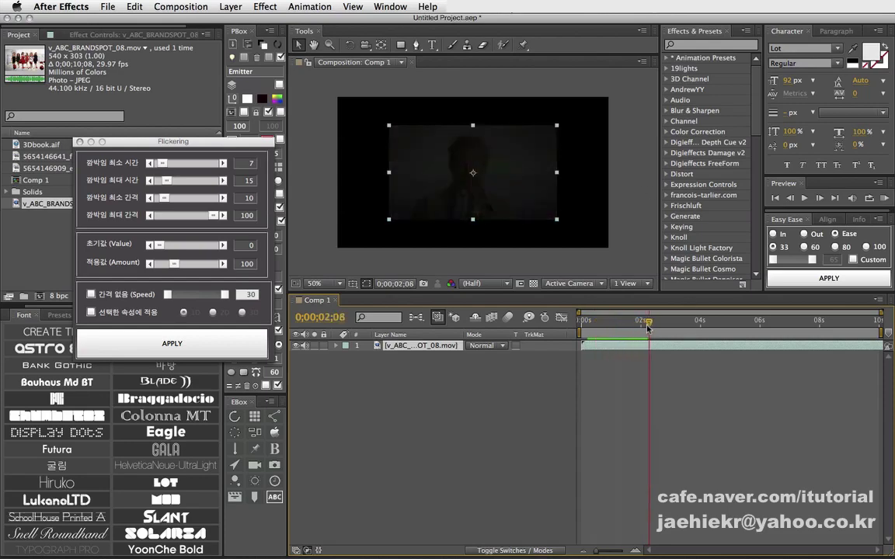
mouse_move(626, 323)
mouse_down()
mouse_move(702, 324)
mouse_move(675, 323)
mouse_up()
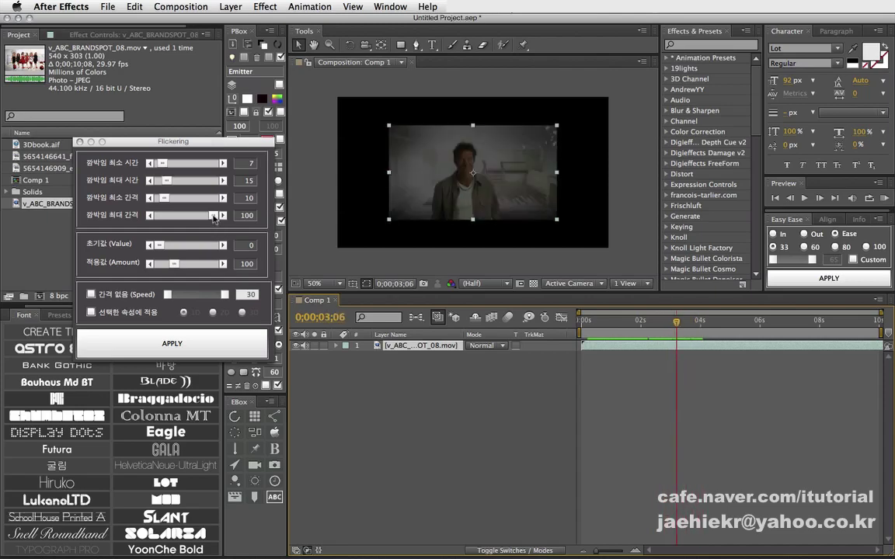
drag(215, 217, 177, 216)
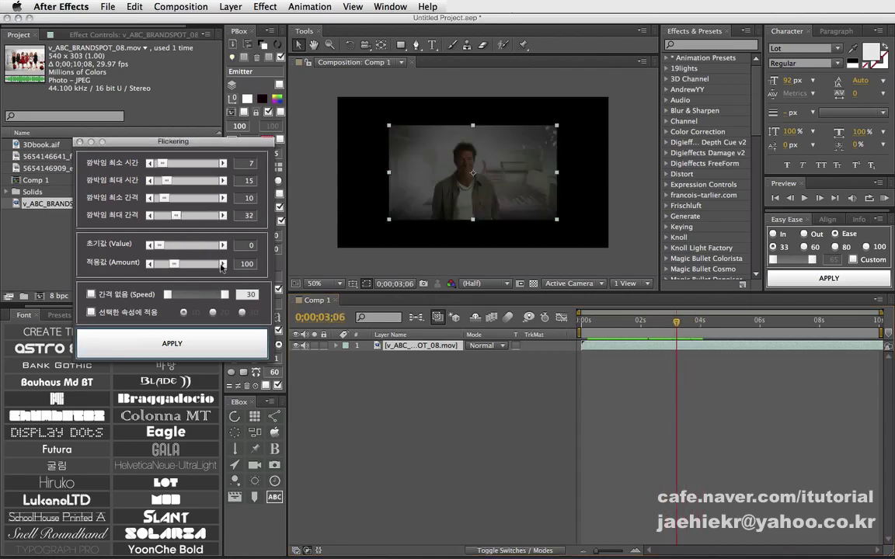
click(232, 341)
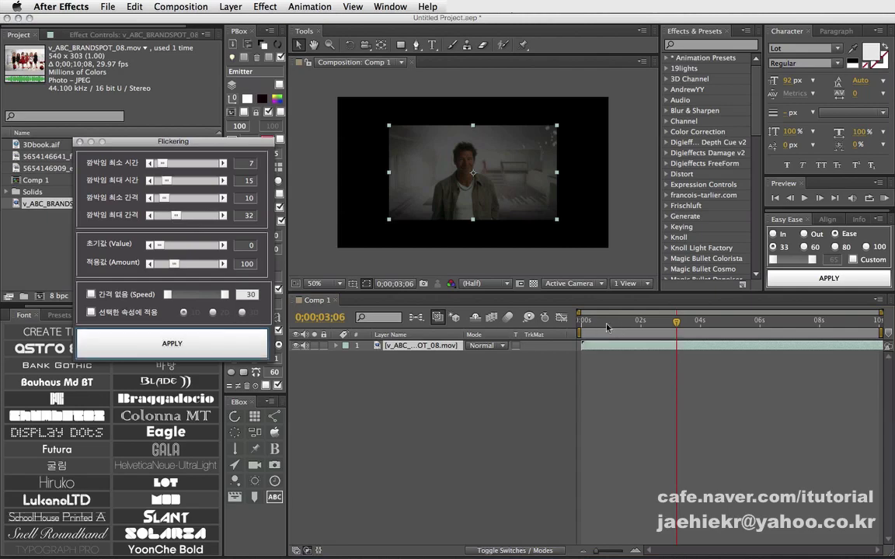
Step: Review the flicker, then raise the maximum flicker time from 15 to 64 and on to 100
mouse_move(606, 327)
mouse_down()
mouse_move(681, 327)
mouse_move(635, 327)
mouse_up()
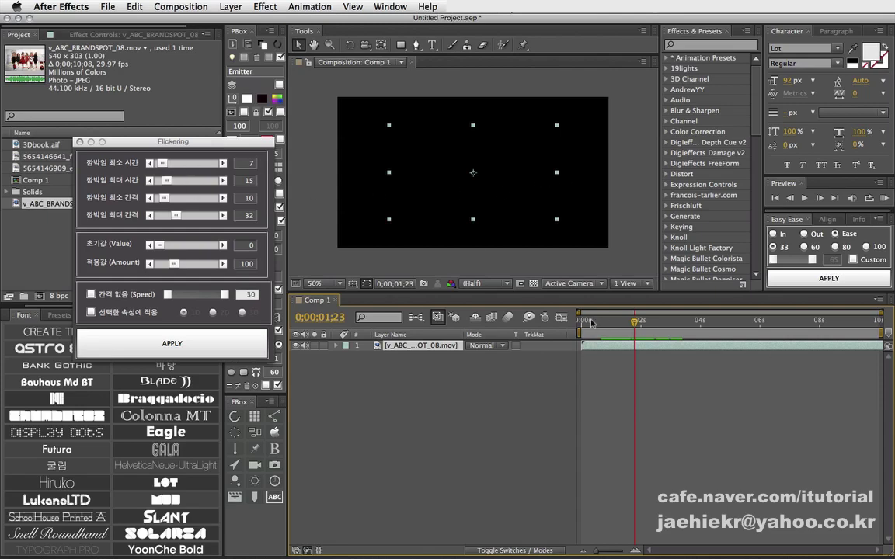
drag(591, 323, 614, 324)
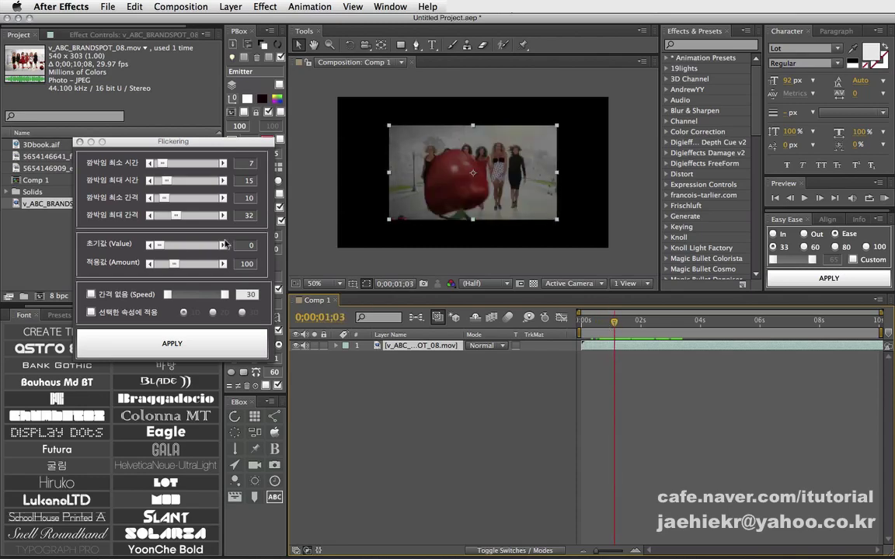
drag(165, 180, 193, 180)
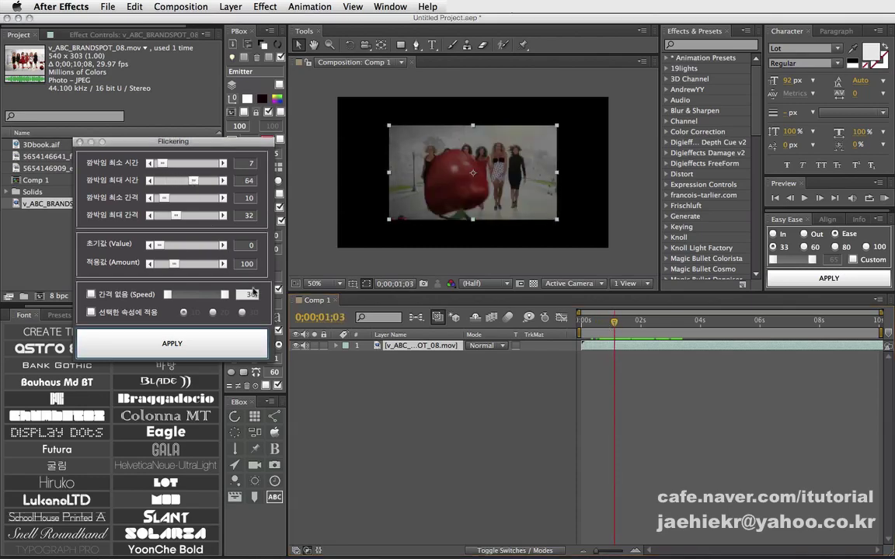
mouse_move(614, 322)
mouse_down()
mouse_move(699, 330)
mouse_move(664, 326)
mouse_up()
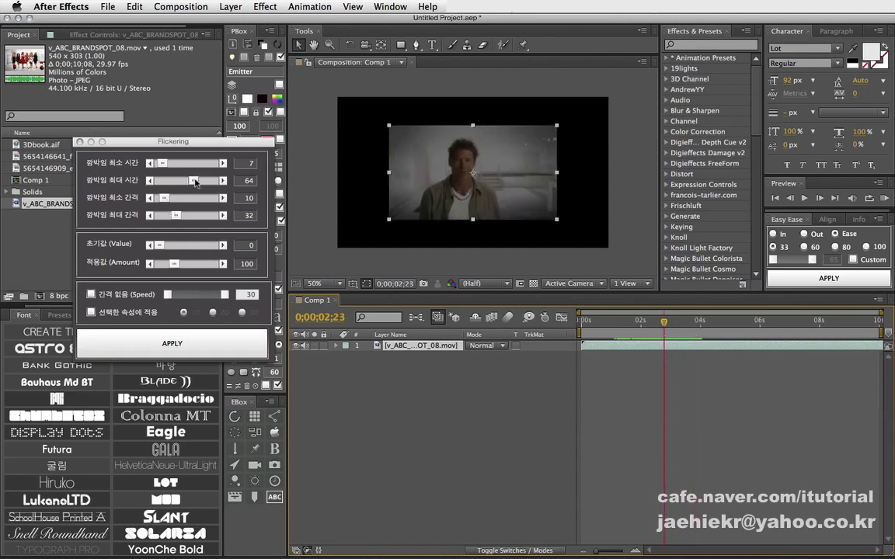
drag(195, 181, 220, 182)
Step: Re-apply and review the flicker, then lower the maximum flicker time to 36
click(239, 334)
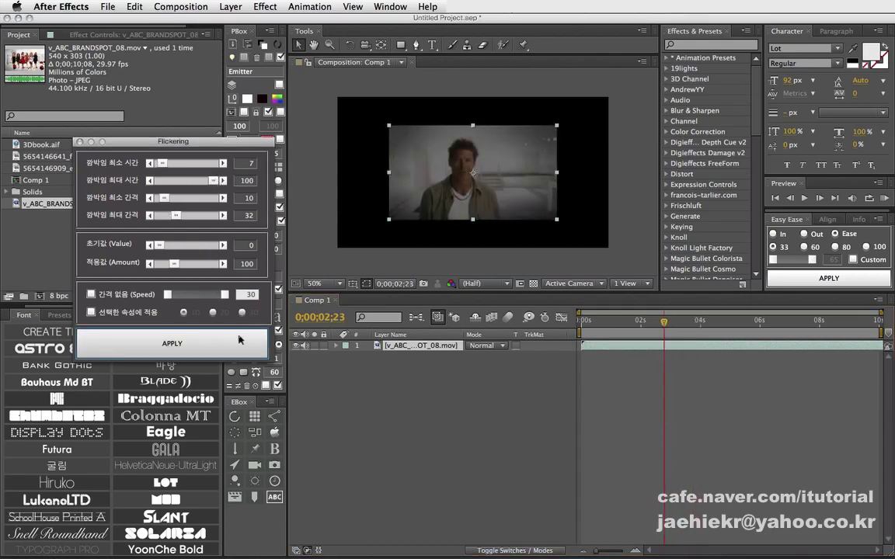
drag(604, 322, 626, 323)
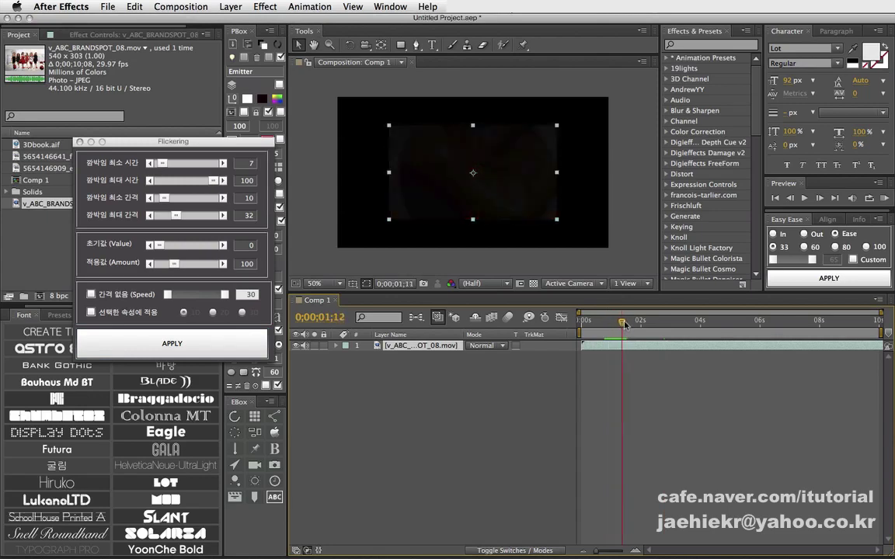
mouse_move(626, 323)
mouse_down()
mouse_move(659, 323)
mouse_move(651, 323)
mouse_up()
drag(214, 181, 178, 182)
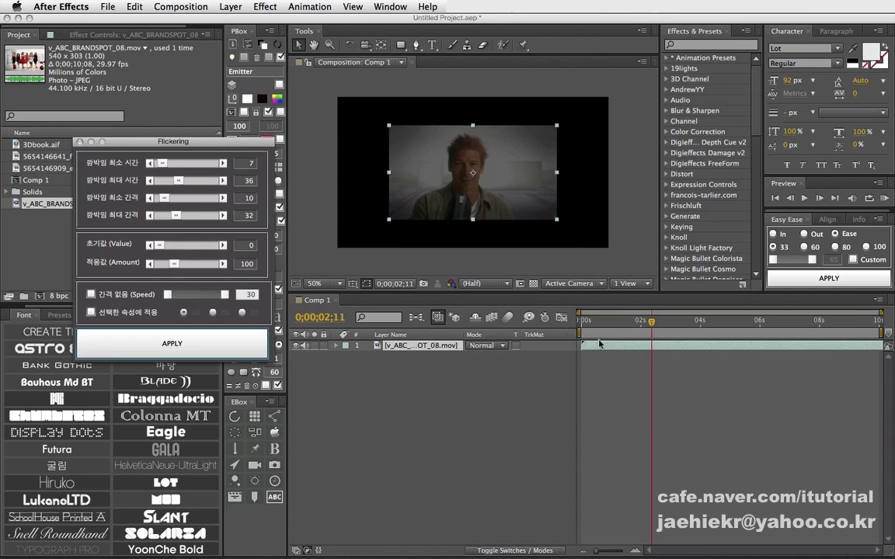
Step: Set the flicker starting value to 74, re-apply, and check the frames around 0;00;01;21
click(632, 323)
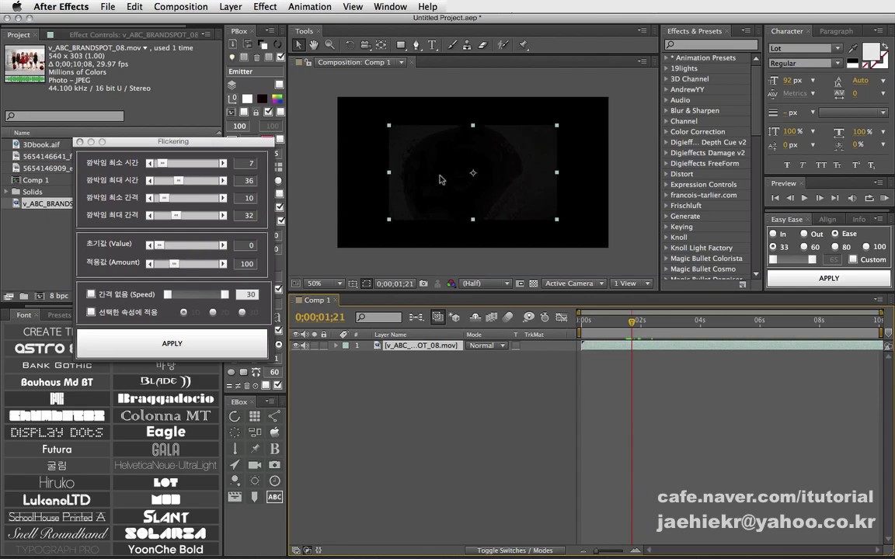
drag(160, 245, 172, 245)
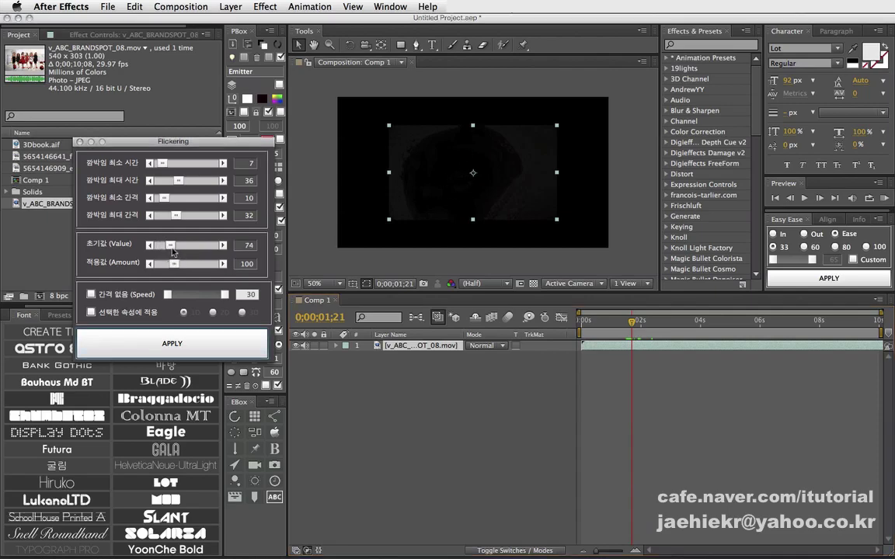
click(230, 343)
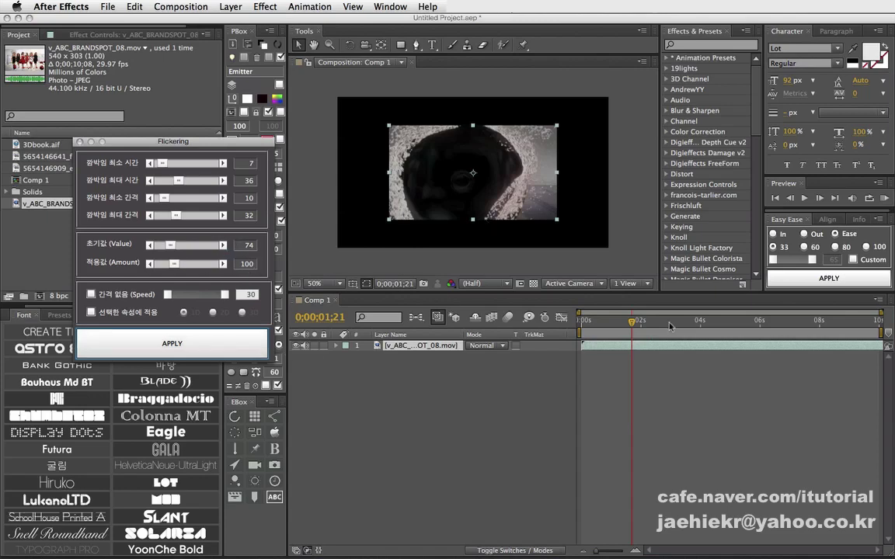
drag(633, 327, 652, 326)
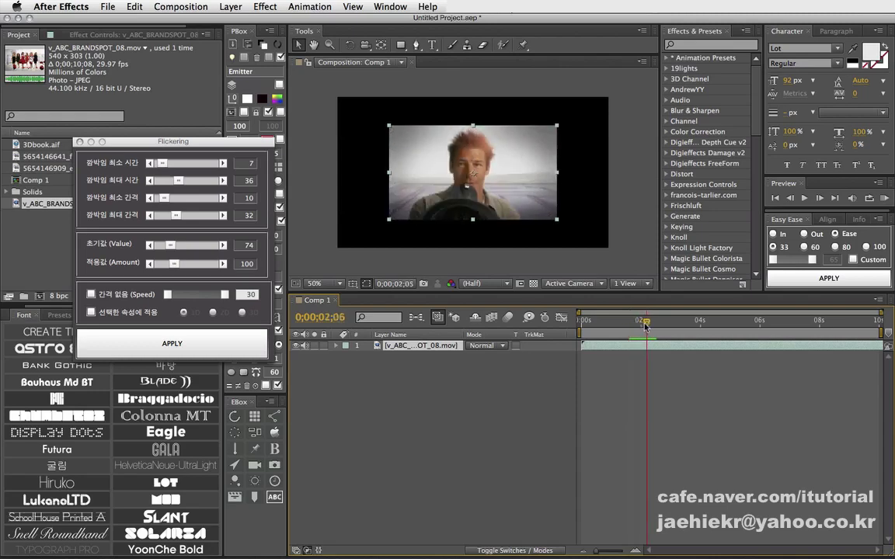
Step: RAM preview the flickering video, stop it, and nudge the flicker Amount value
click(883, 199)
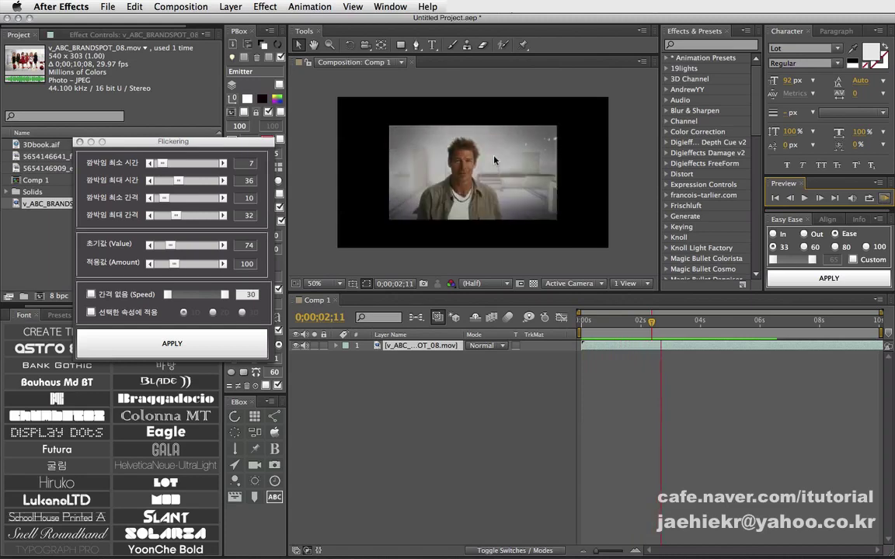
key(space)
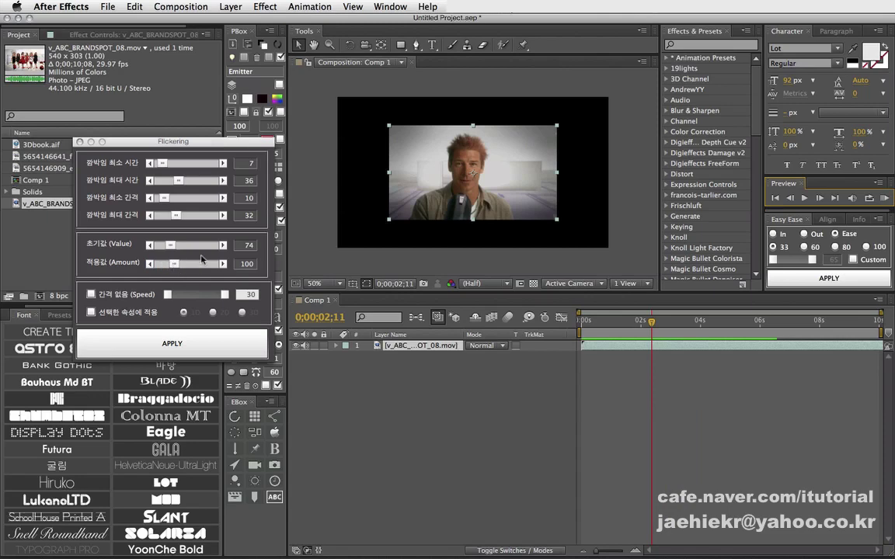
mouse_move(177, 268)
mouse_down()
mouse_move(164, 268)
mouse_move(176, 266)
mouse_up()
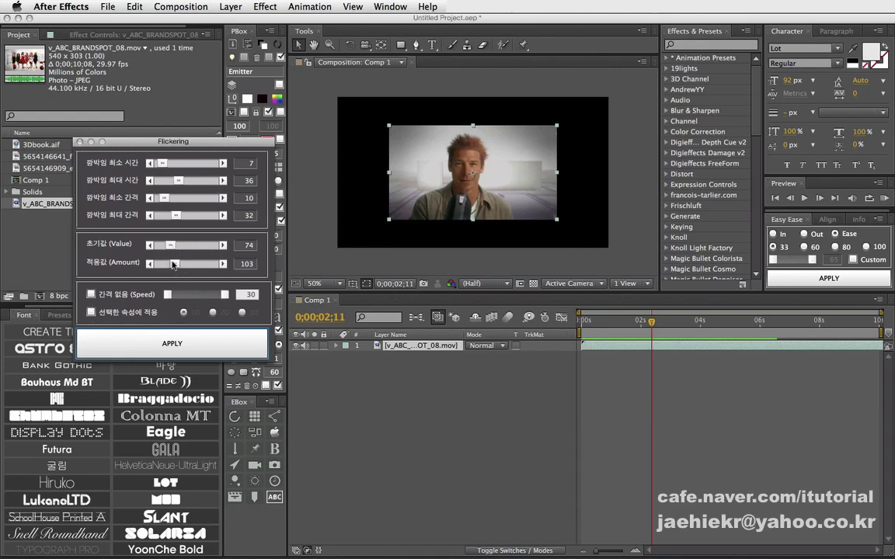
Step: Set Amount to 124, enable Speed at 30, and RAM preview from 0;00;00;22
drag(174, 266, 167, 246)
click(94, 295)
drag(640, 327, 604, 325)
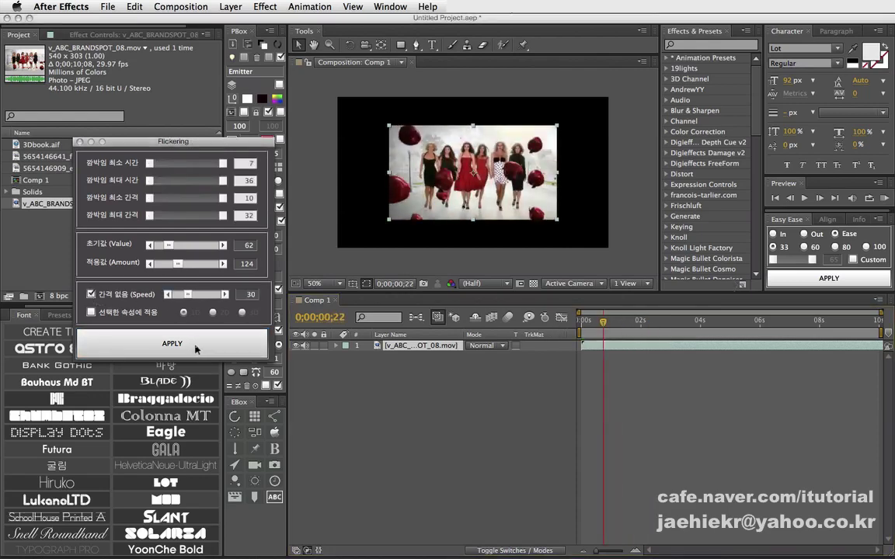
key(KP_0)
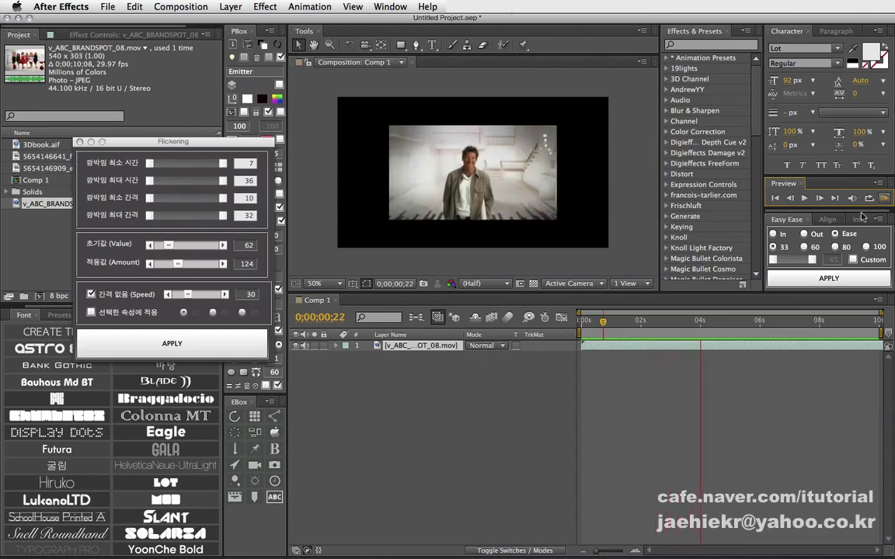
Step: Reset the flicker starting value to 0 and preview the result
click(883, 200)
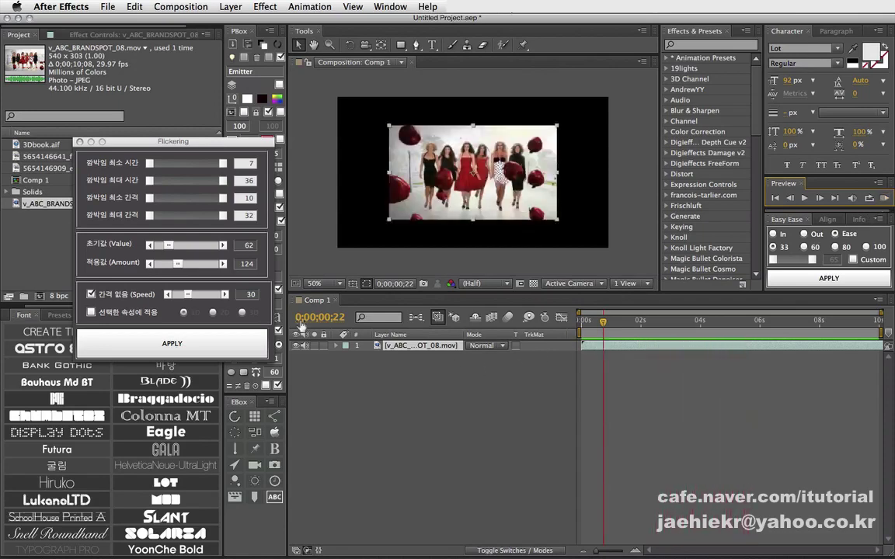
mouse_move(168, 245)
mouse_down()
mouse_move(159, 247)
mouse_move(175, 266)
mouse_up()
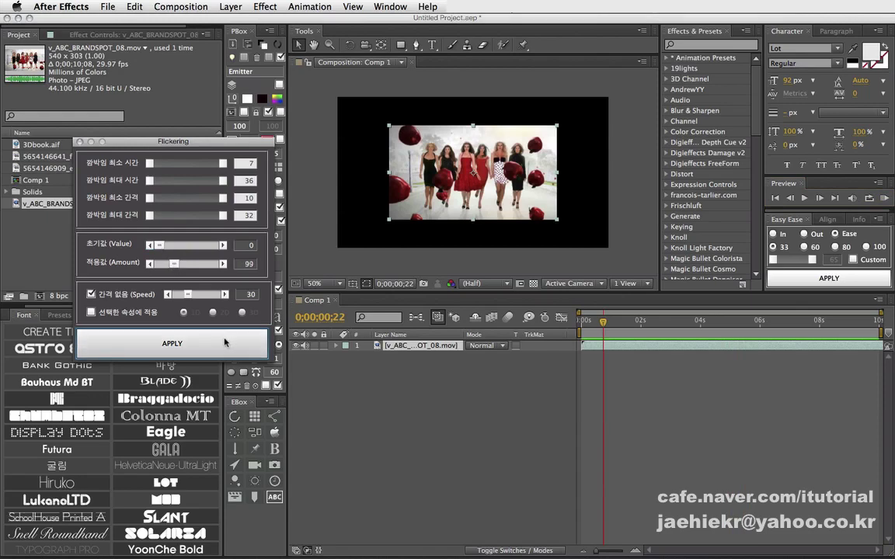
click(883, 199)
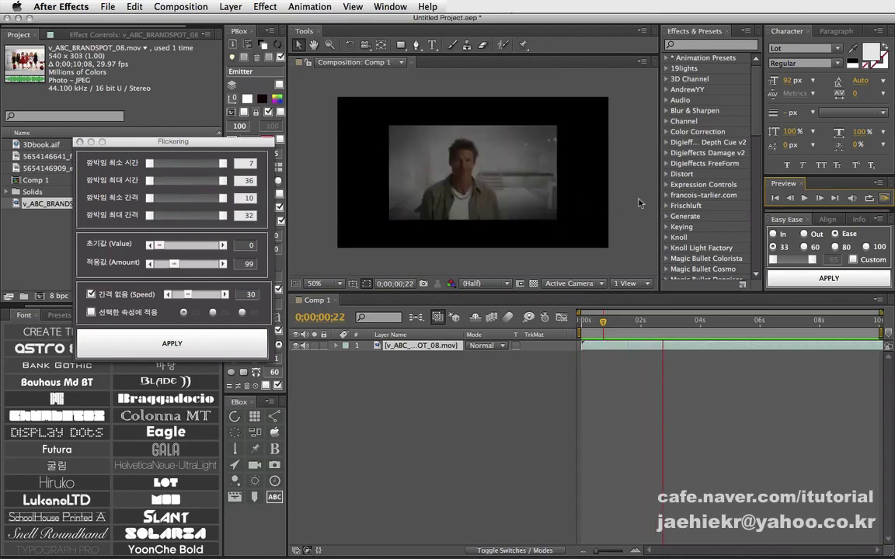
click(882, 200)
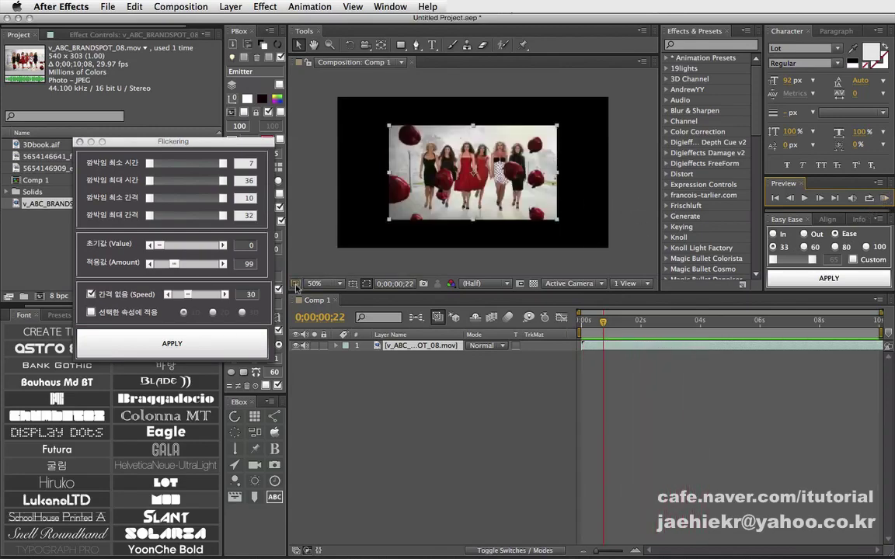
Step: Preview the flicker with Speed dropped to 1
drag(195, 296, 165, 296)
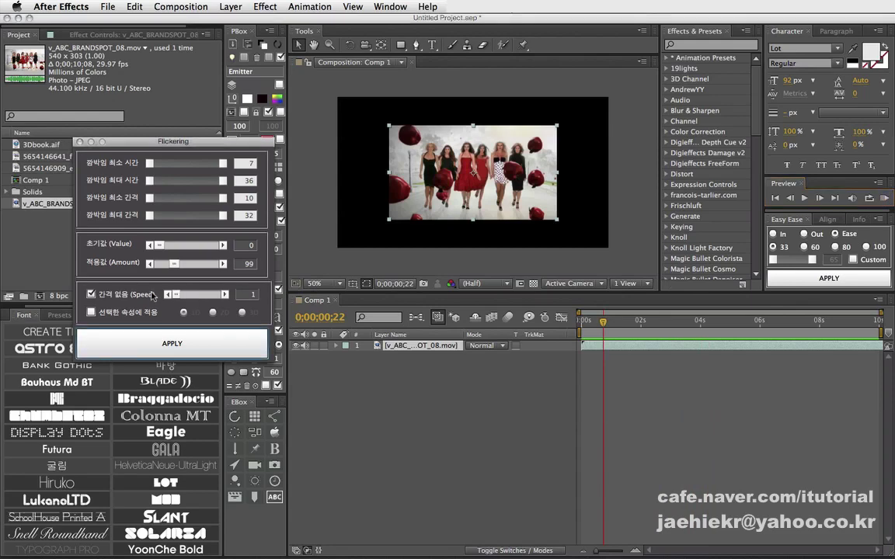
click(886, 199)
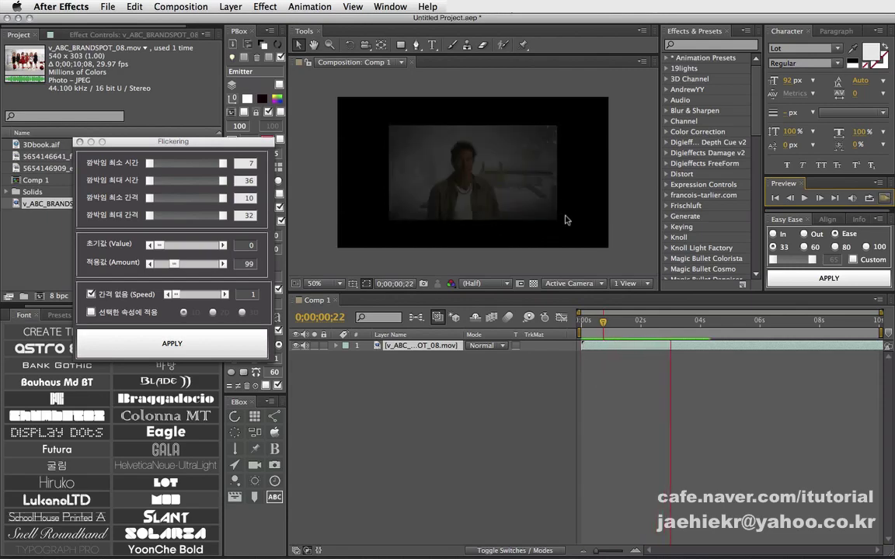
key(space)
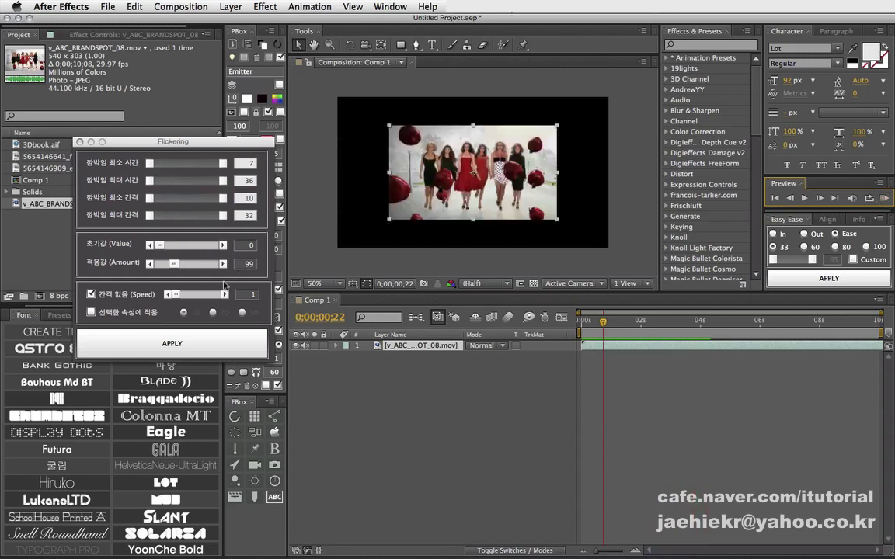
Step: Apply and preview the flicker at Speed 100, then set Speed to 45
drag(176, 293, 236, 297)
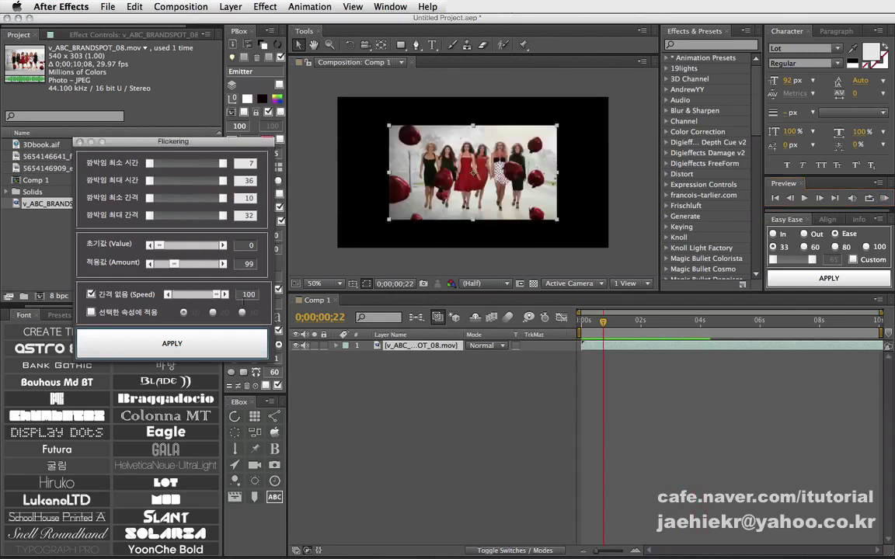
click(217, 334)
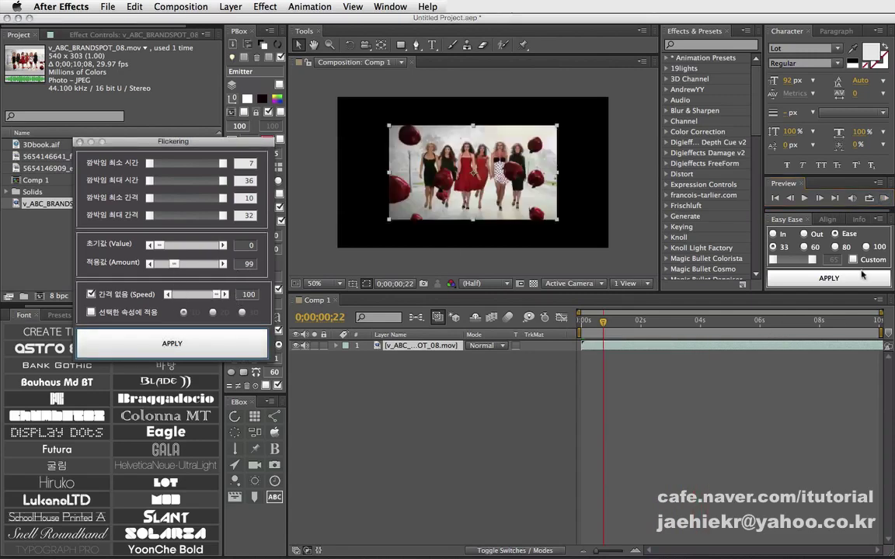
click(885, 198)
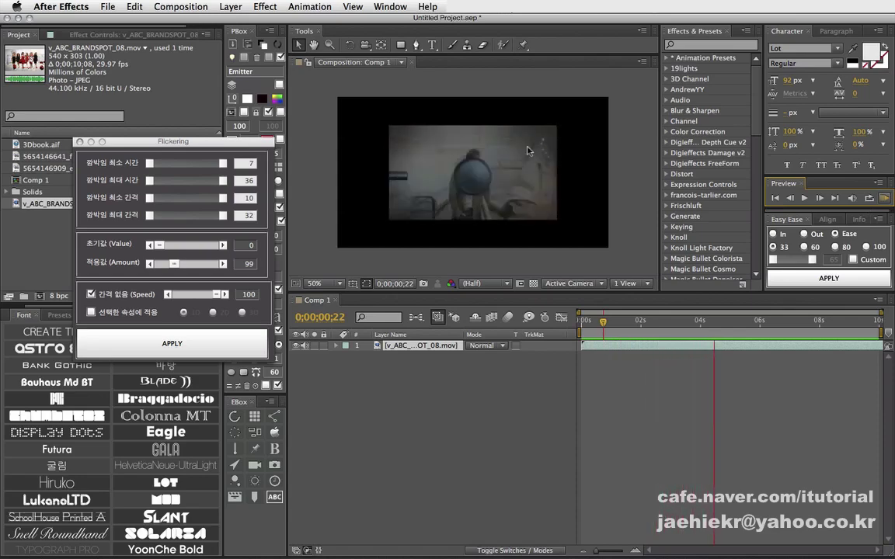
click(885, 201)
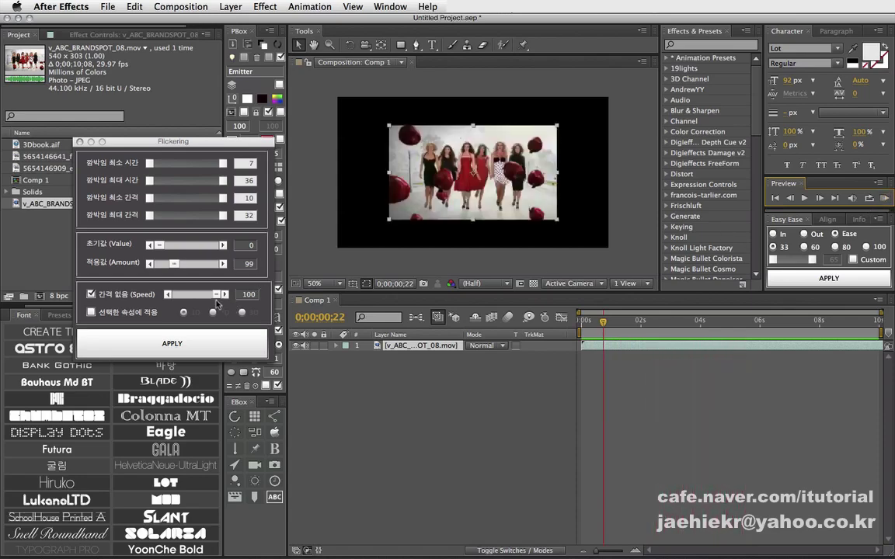
drag(216, 295, 194, 295)
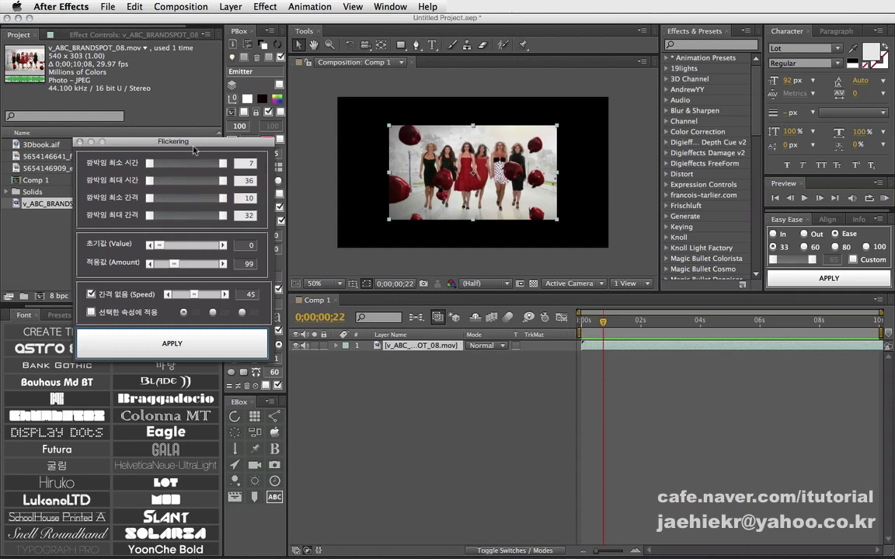
Step: Turn Speed off, set max interval to 41, enable selected-property mode, and delete the video layer
drag(166, 142, 138, 171)
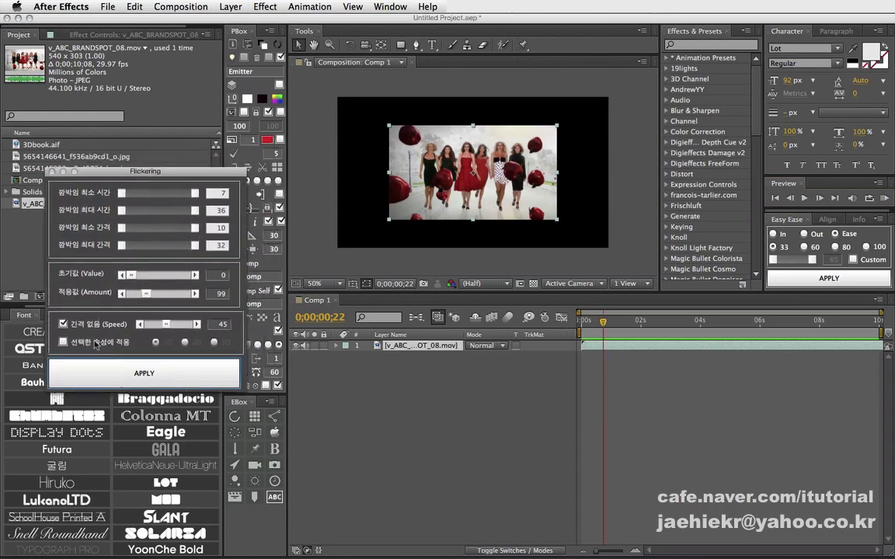
click(63, 325)
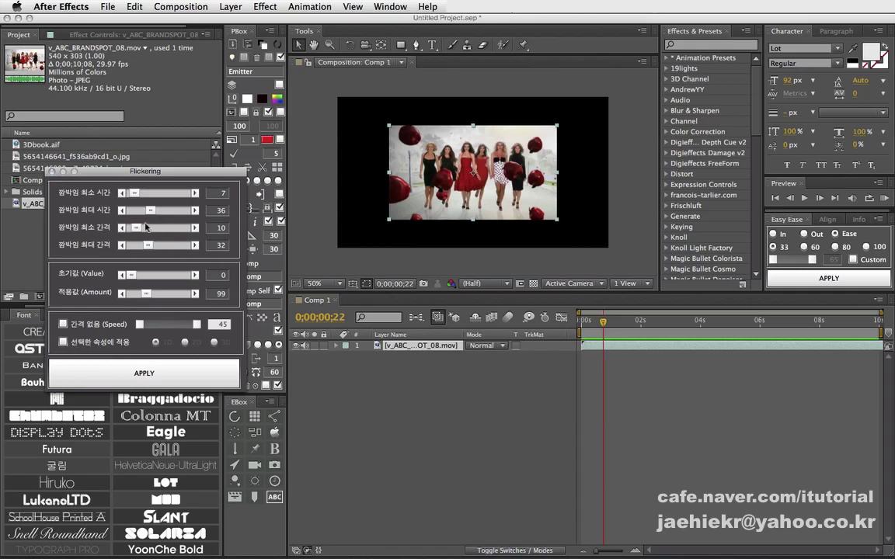
drag(144, 246, 152, 245)
click(64, 343)
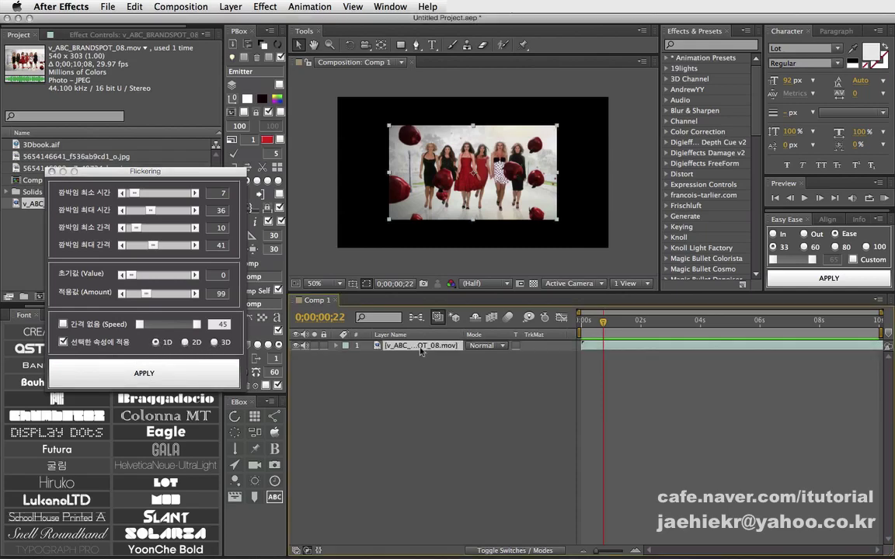
key(Delete)
Step: Create three solid layers with the PBox solid button and spread them across the comp
drag(188, 173, 156, 172)
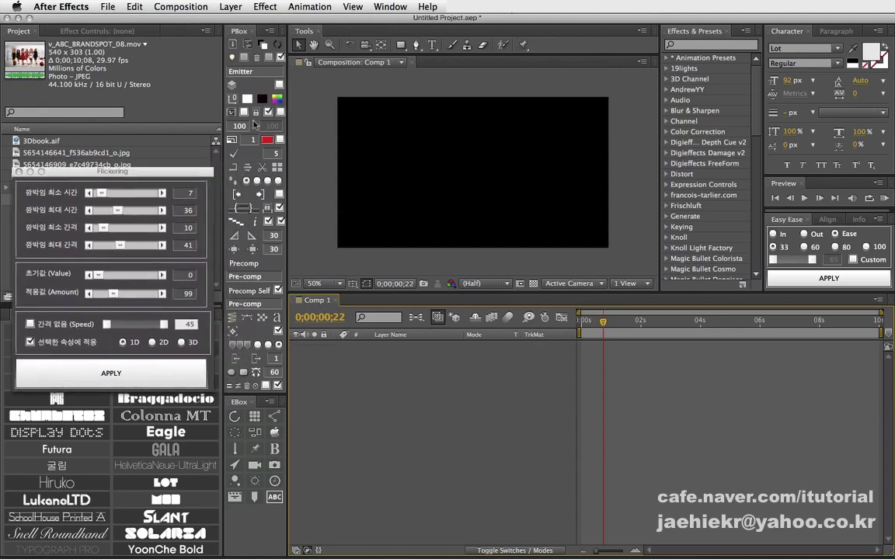
click(277, 101)
click(277, 101)
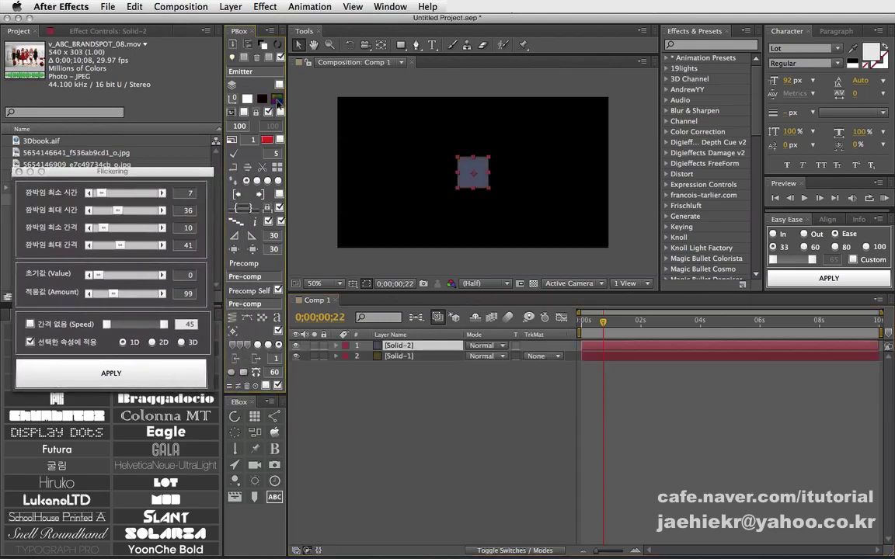
click(277, 101)
mouse_move(466, 178)
mouse_down()
mouse_move(403, 179)
mouse_move(521, 128)
mouse_move(516, 185)
mouse_up()
Step: Select all three solids and select their Opacity properties in the timeline
drag(449, 388, 382, 332)
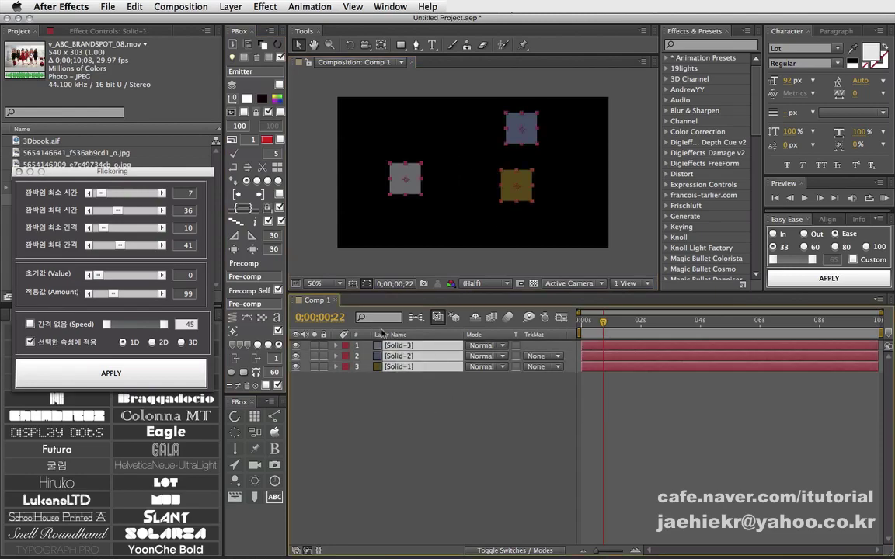
key(t)
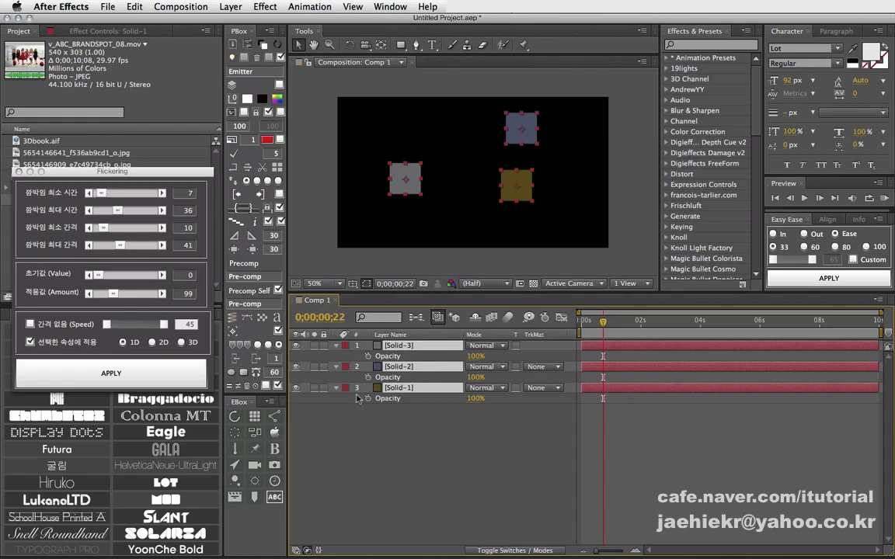
drag(358, 399, 341, 320)
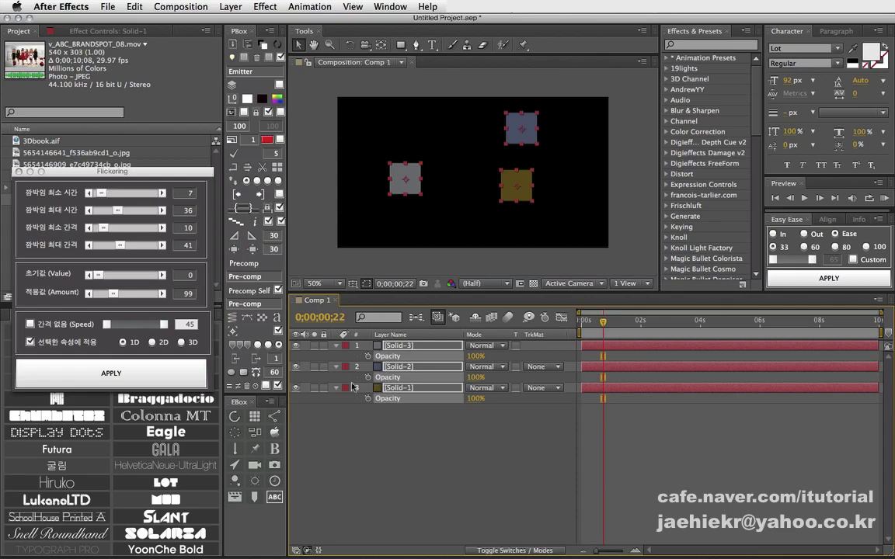
Step: Apply a random flicker to the three solids' Opacity and preview it
click(175, 379)
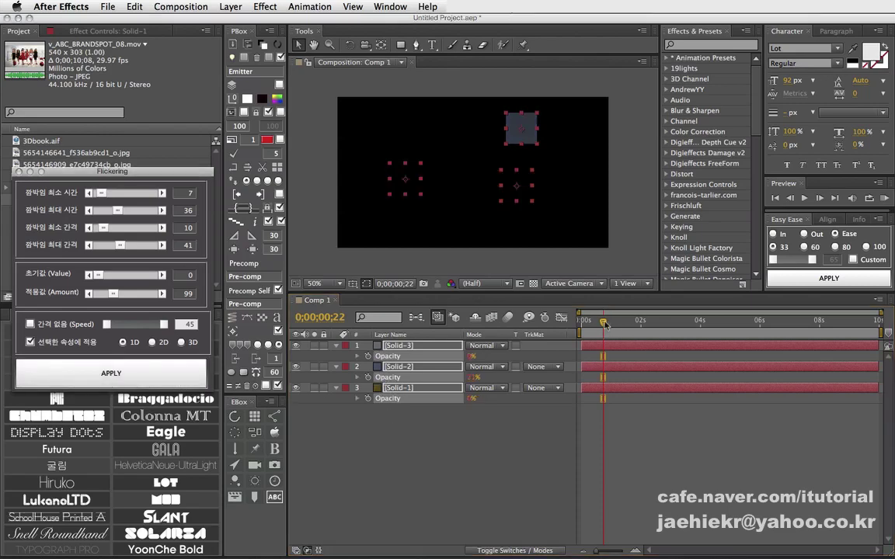
drag(603, 322, 625, 321)
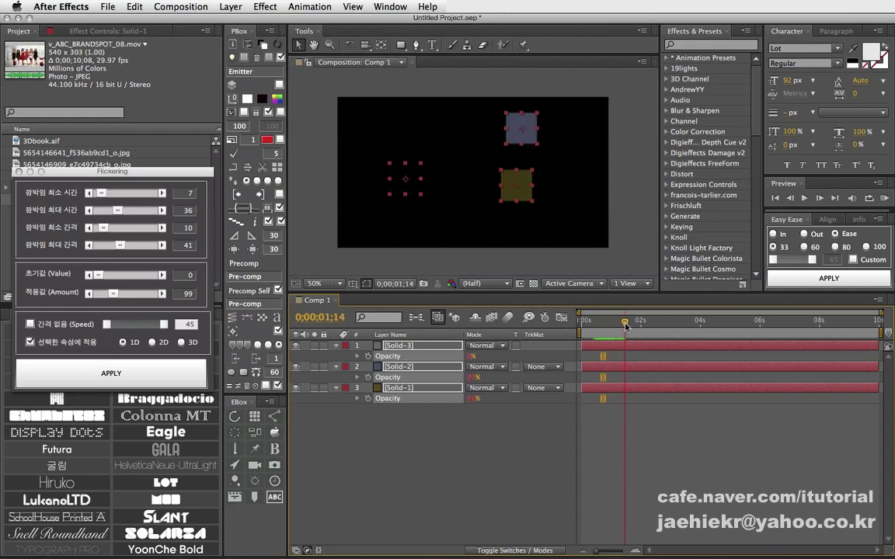
click(884, 199)
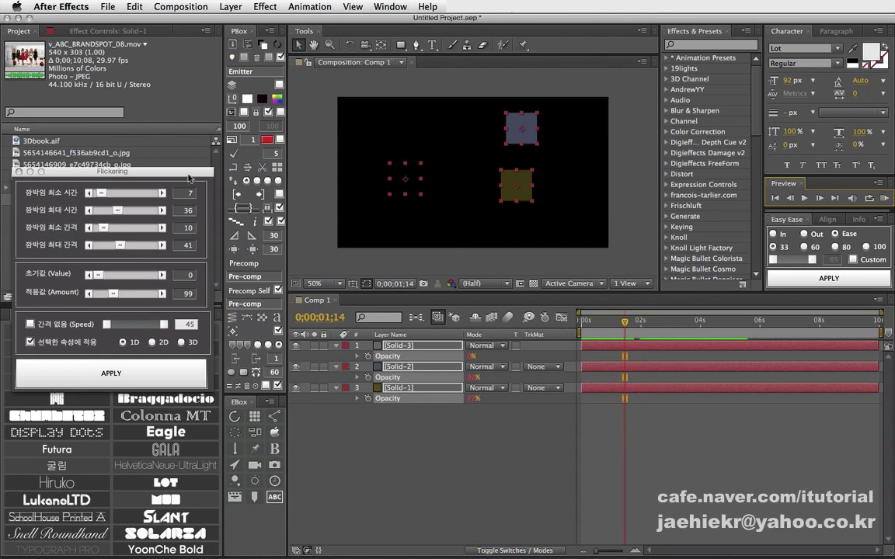
drag(188, 178, 209, 188)
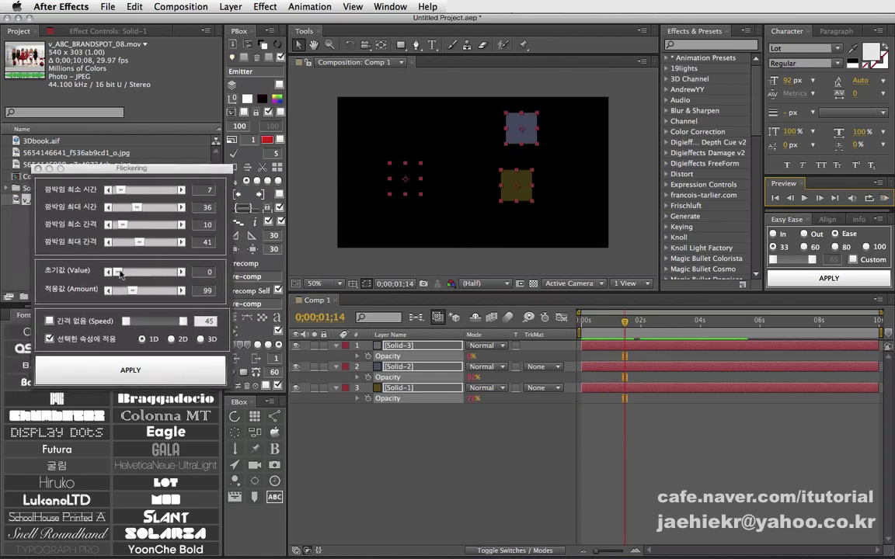
Step: Reapply the Opacity flicker with starting value 66, preview it, then reset Opacity to 100%
drag(119, 272, 128, 273)
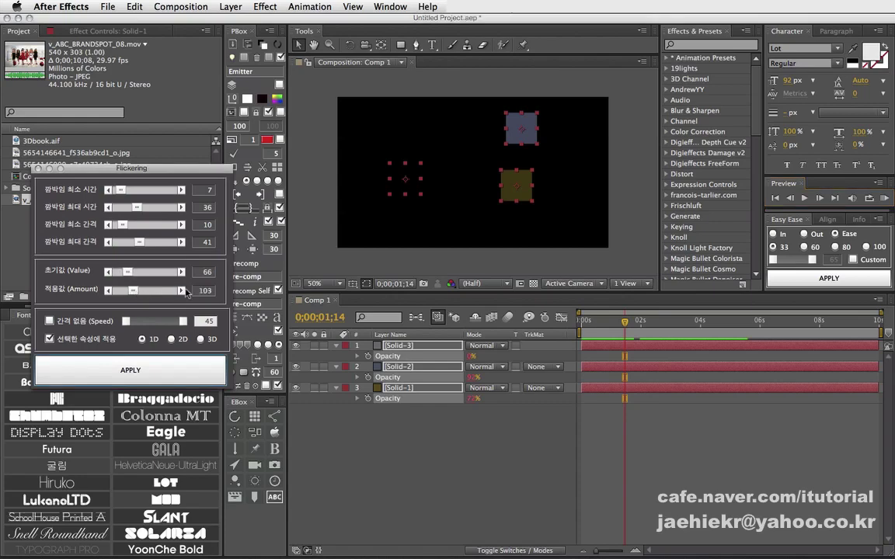
click(174, 373)
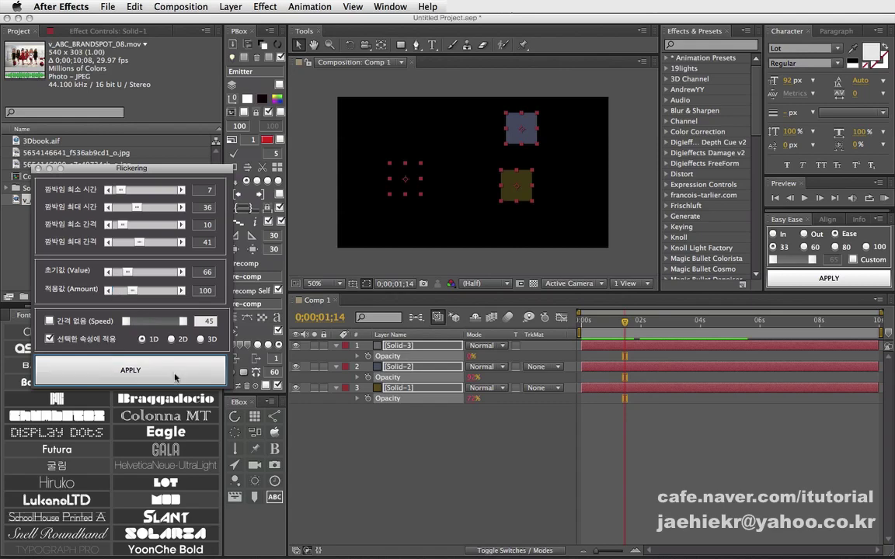
click(620, 325)
drag(620, 325, 647, 327)
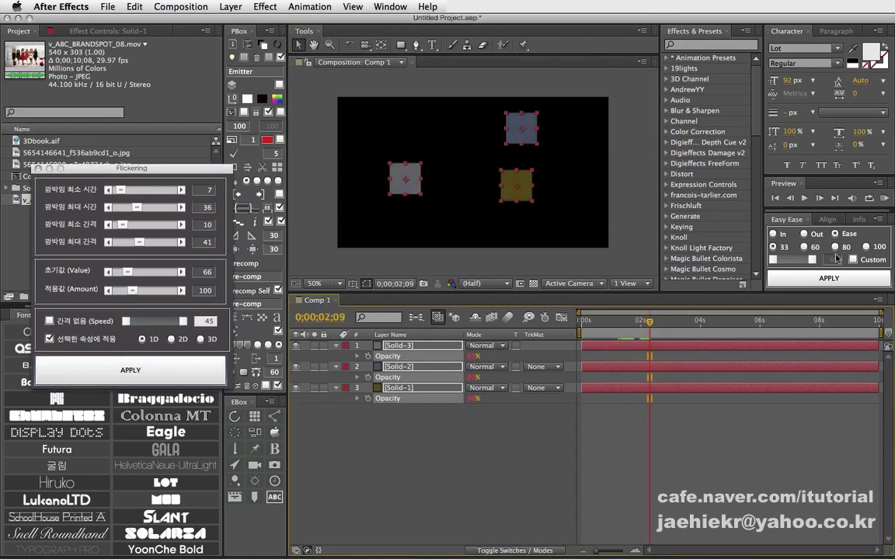
click(884, 199)
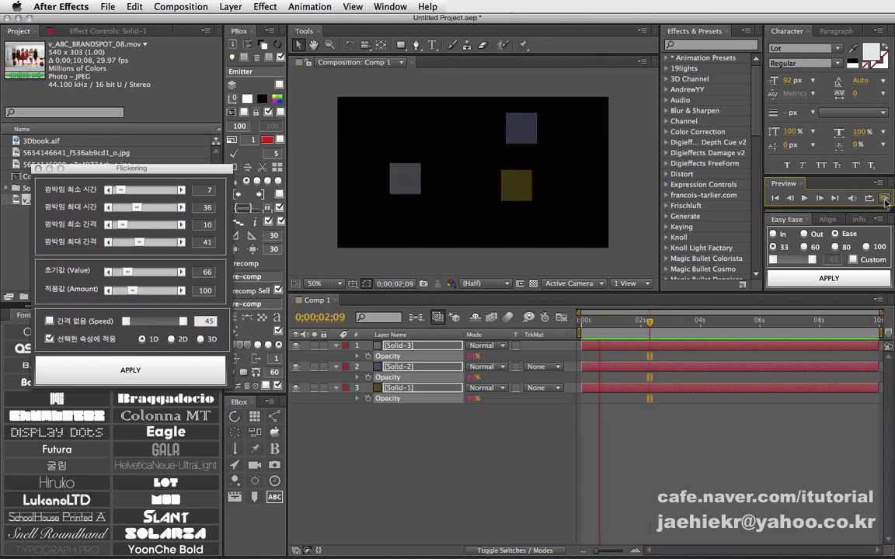
click(885, 199)
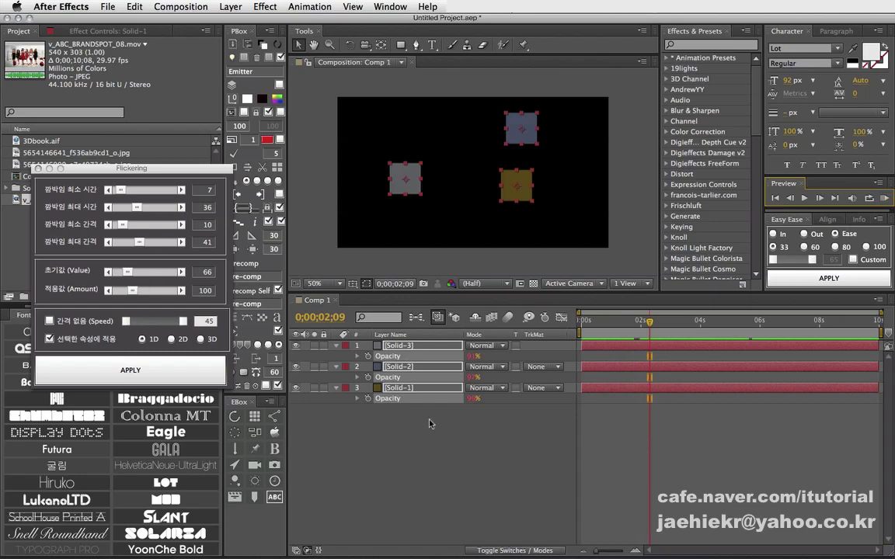
drag(382, 390, 335, 306)
click(251, 388)
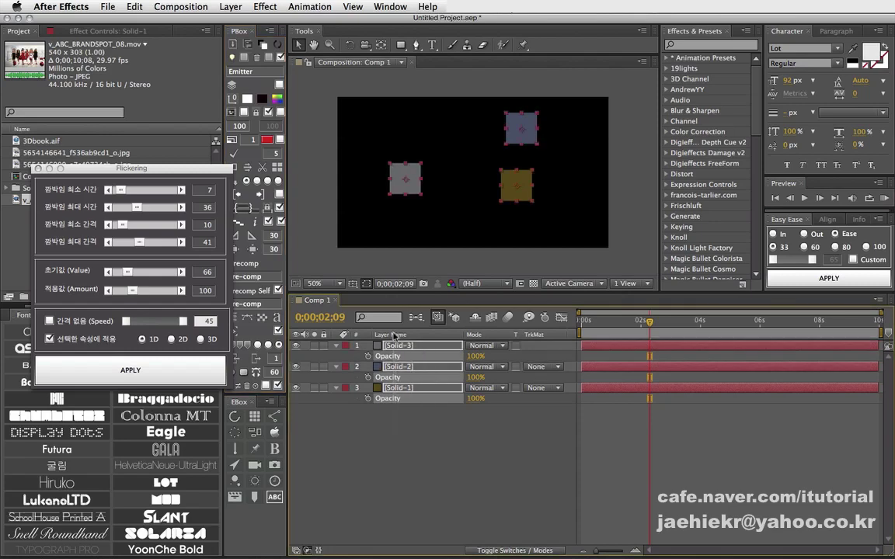
Step: Apply a 2D flicker with starting value 0 to the three solids' Scale and preview it
key(s)
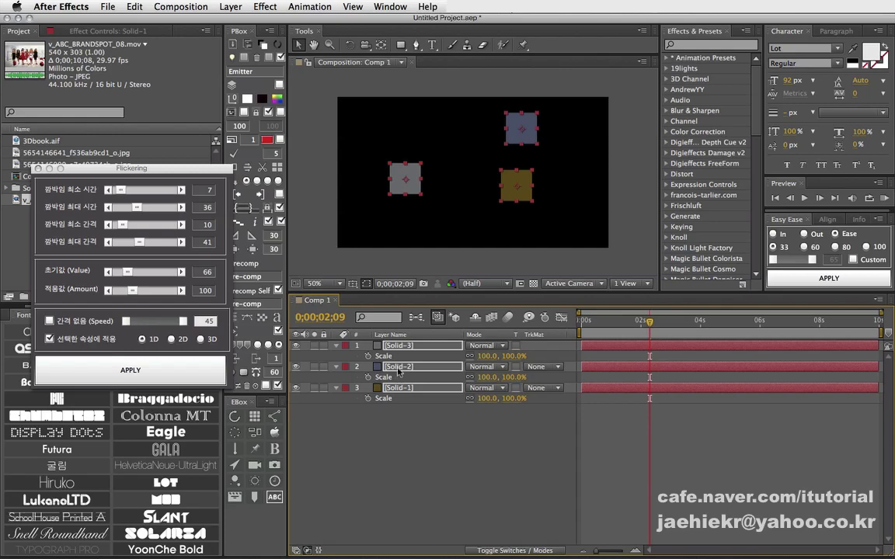
drag(417, 397, 354, 347)
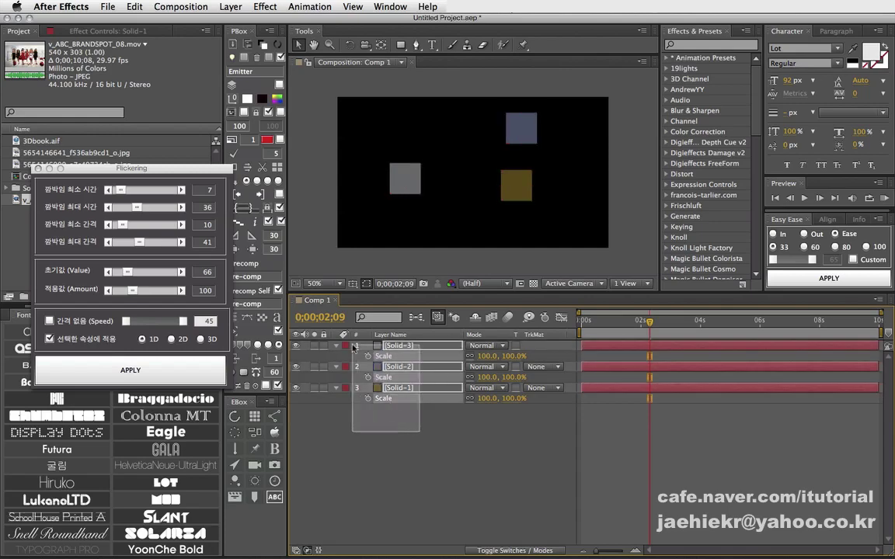
click(171, 340)
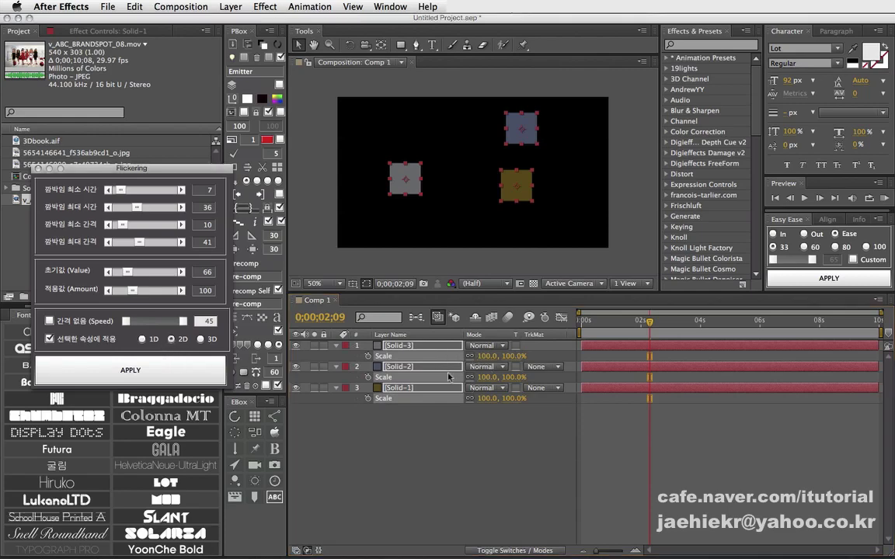
drag(127, 272, 109, 273)
click(208, 372)
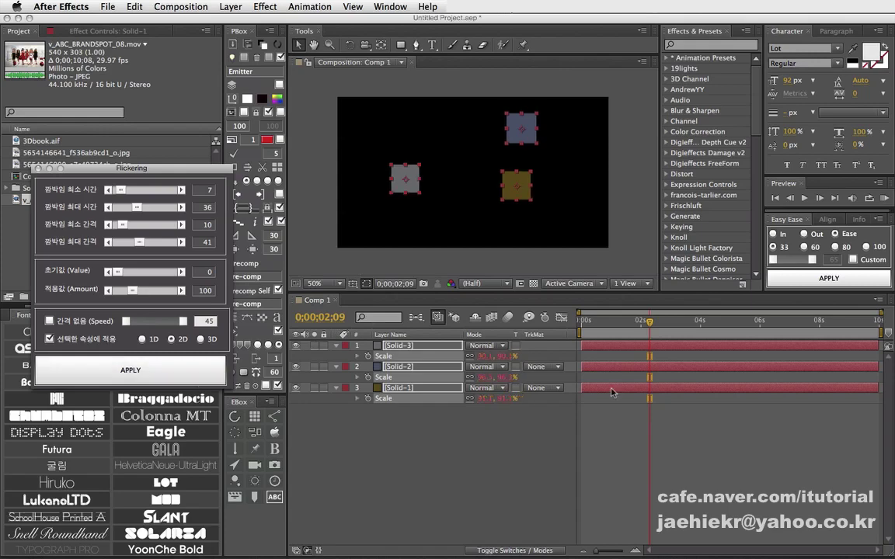
key(KP_0)
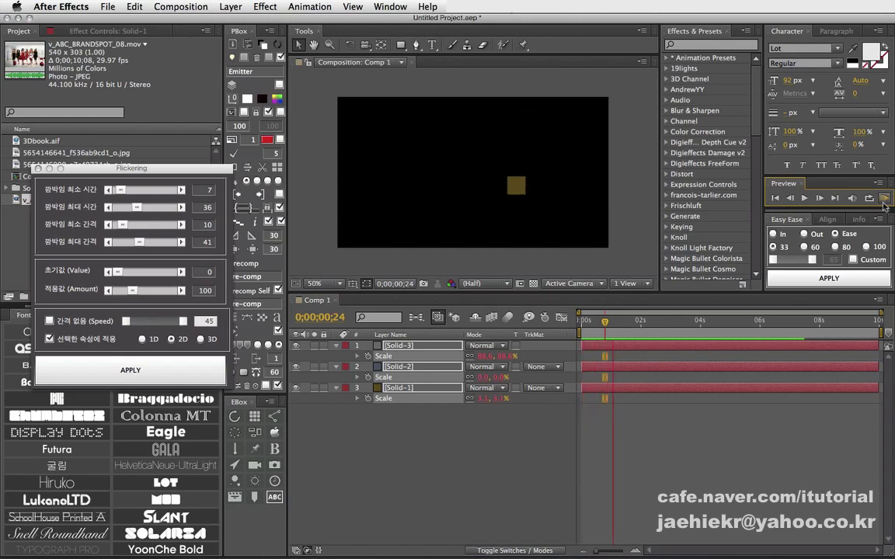
click(883, 202)
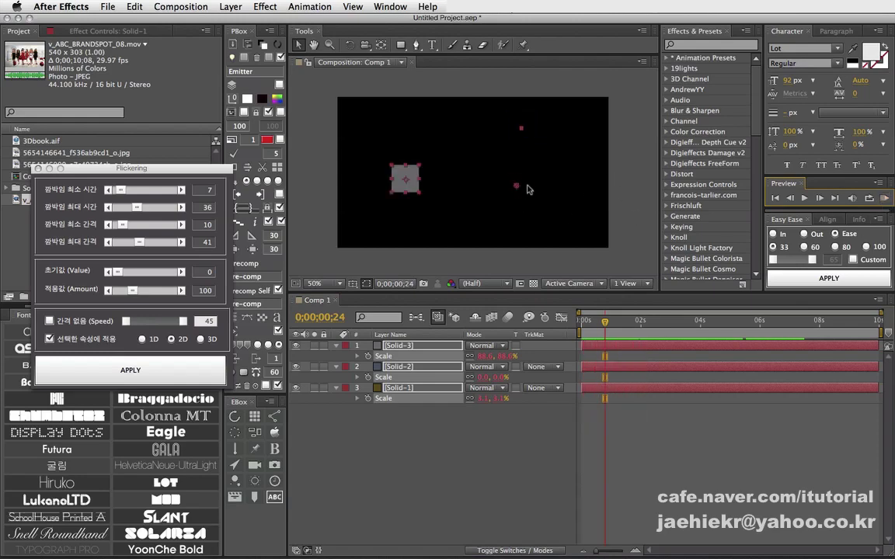
Step: Reapply the Scale flicker with starting value 58 and preview it
drag(119, 272, 152, 293)
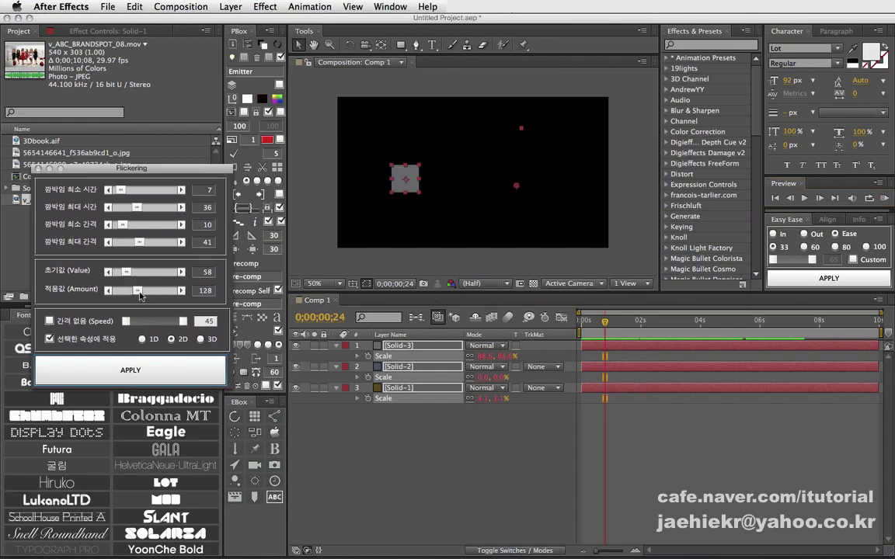
click(183, 365)
click(884, 198)
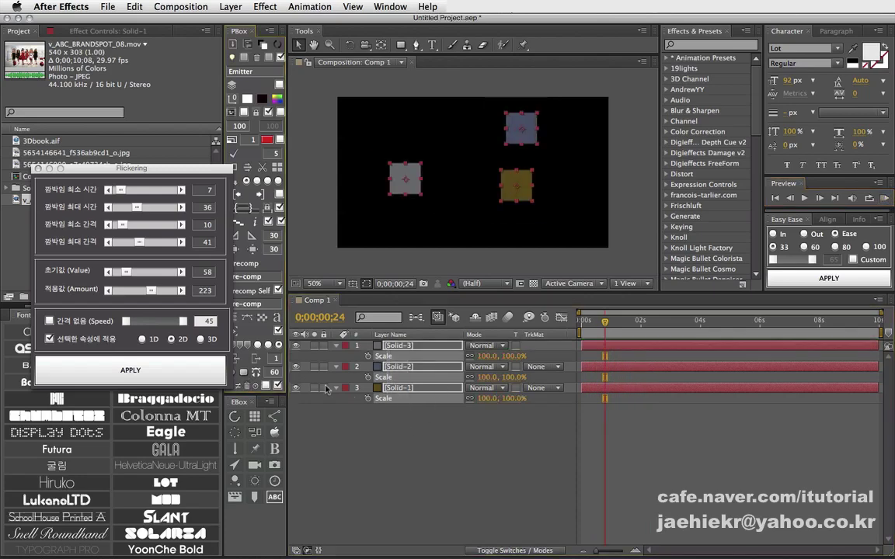
Step: Try a value 0, amount 360 flicker on the solids' Rotation, preview it, then reset to 0°
key(r)
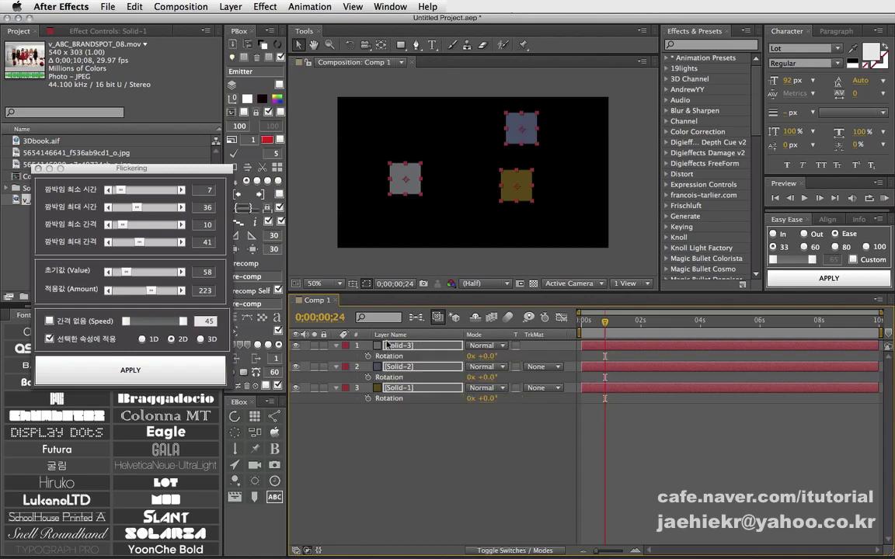
drag(396, 406, 434, 356)
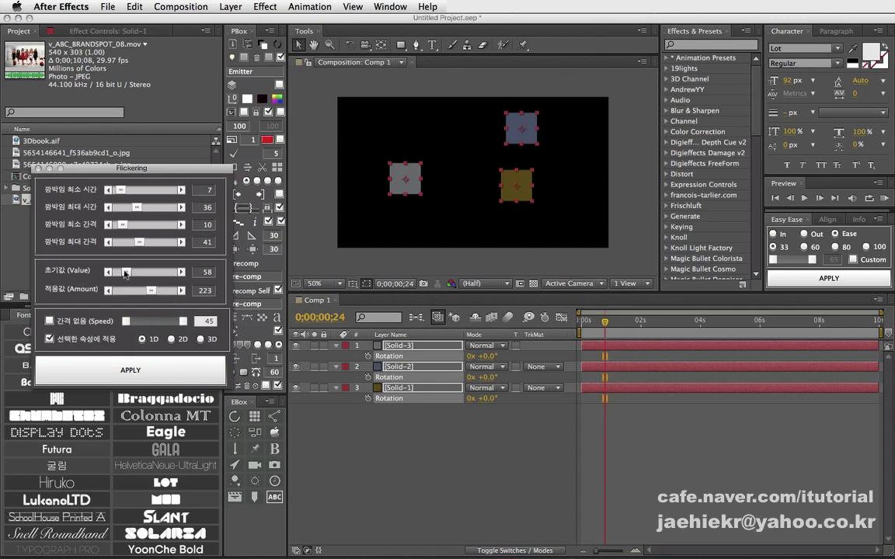
drag(125, 274, 115, 274)
drag(152, 290, 203, 296)
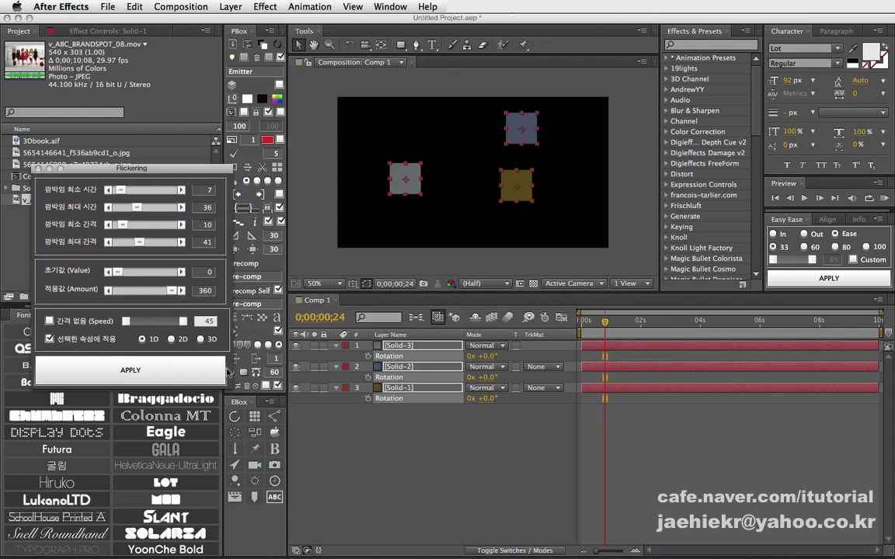
click(221, 372)
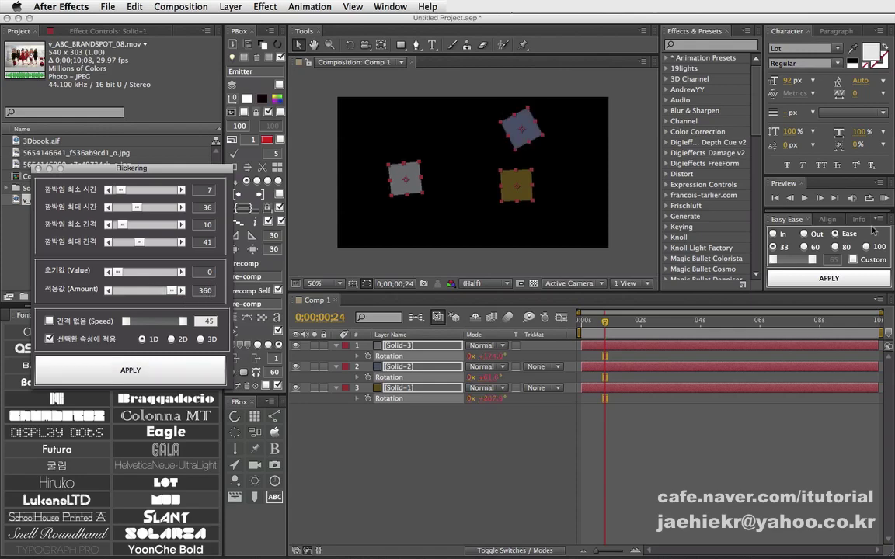
click(883, 198)
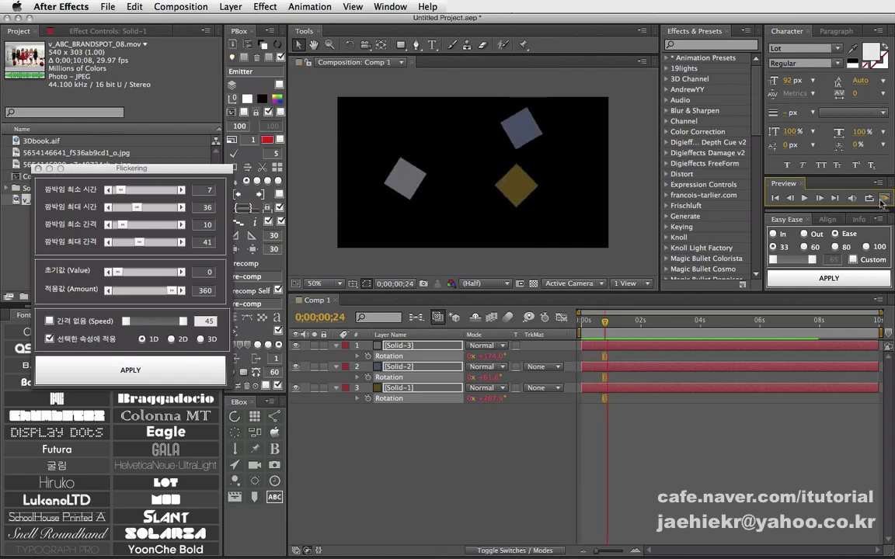
click(454, 409)
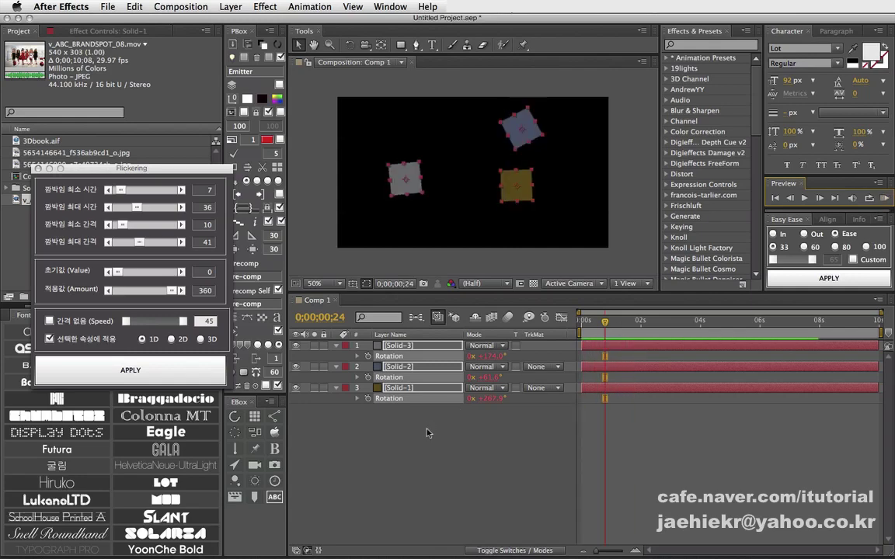
click(244, 388)
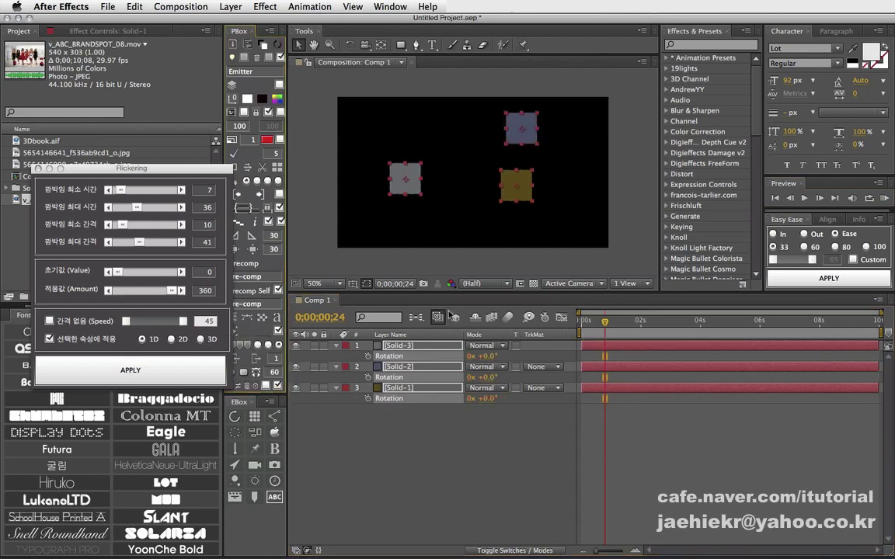
Step: Make the solids 3D, select their Orientations, and set flicker value 62, amount 186, 3D mode
click(538, 551)
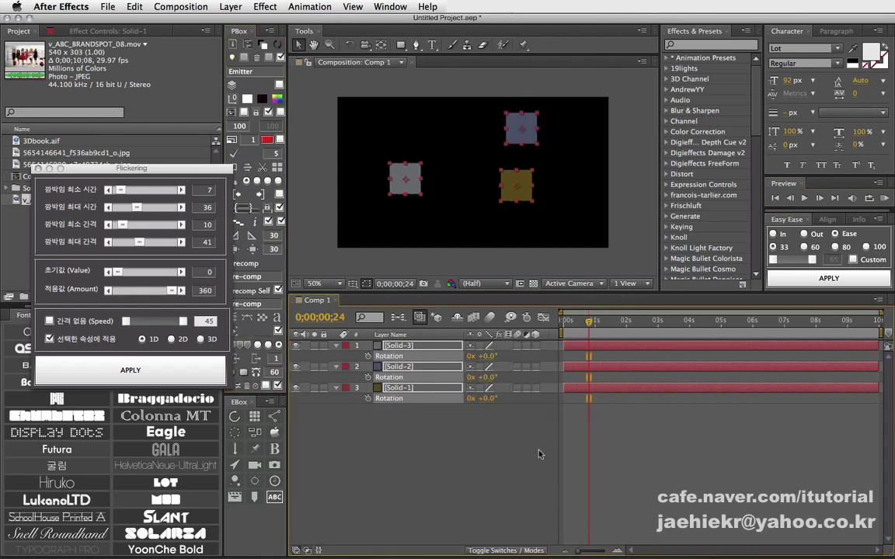
click(535, 345)
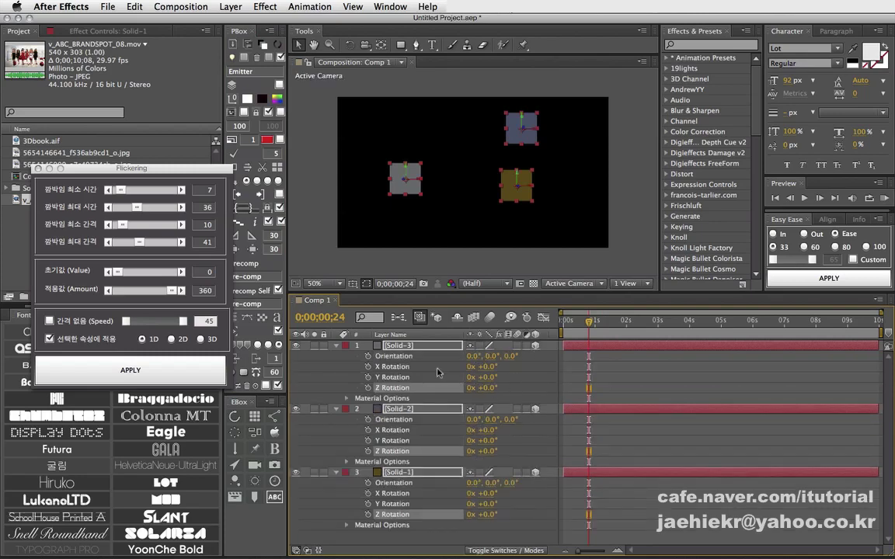
click(404, 355)
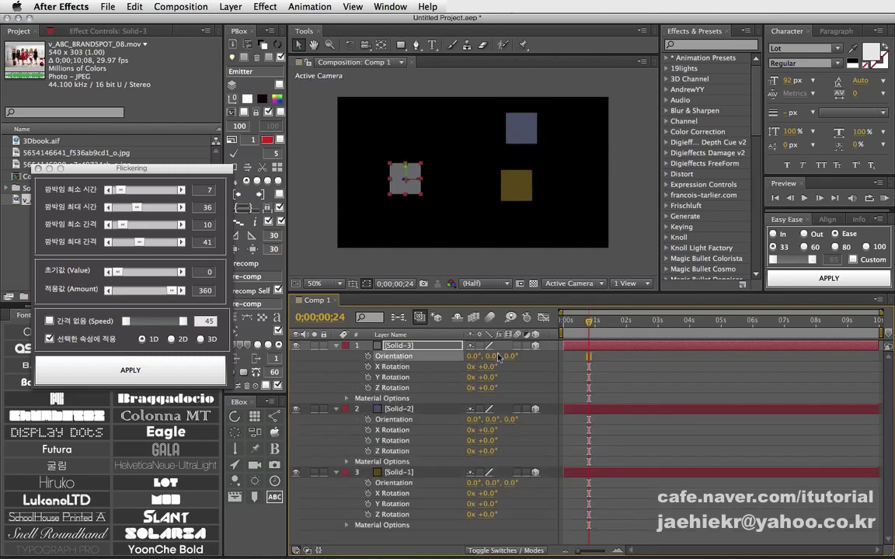
shift+click(396, 419)
shift+click(396, 483)
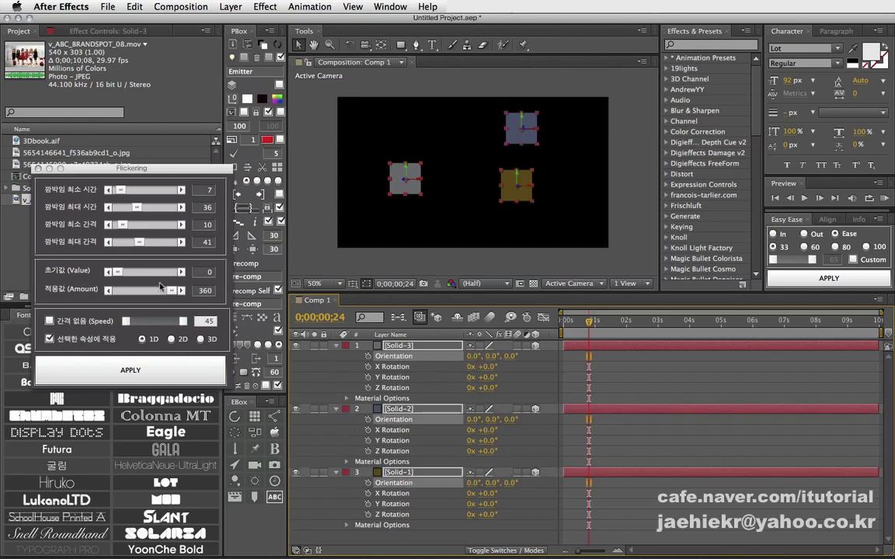
mouse_move(161, 287)
mouse_down()
mouse_move(129, 274)
mouse_move(146, 292)
mouse_up()
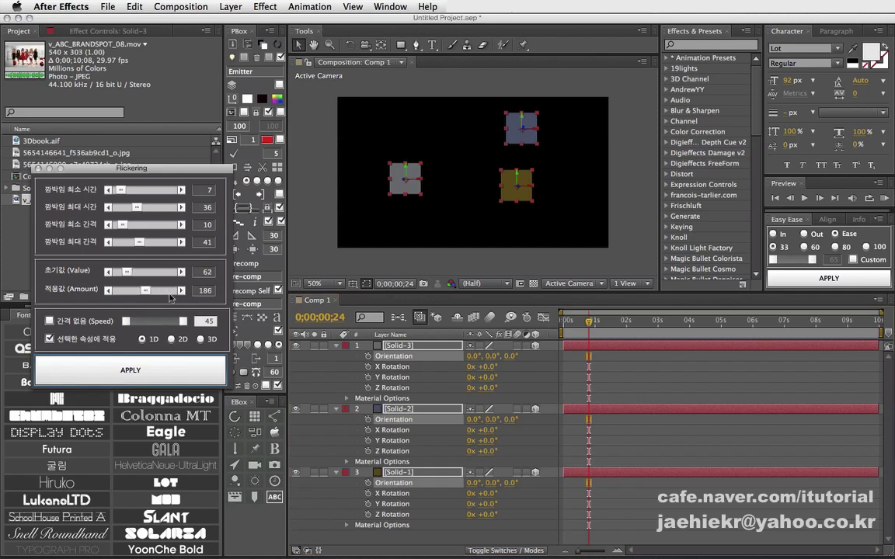
click(200, 338)
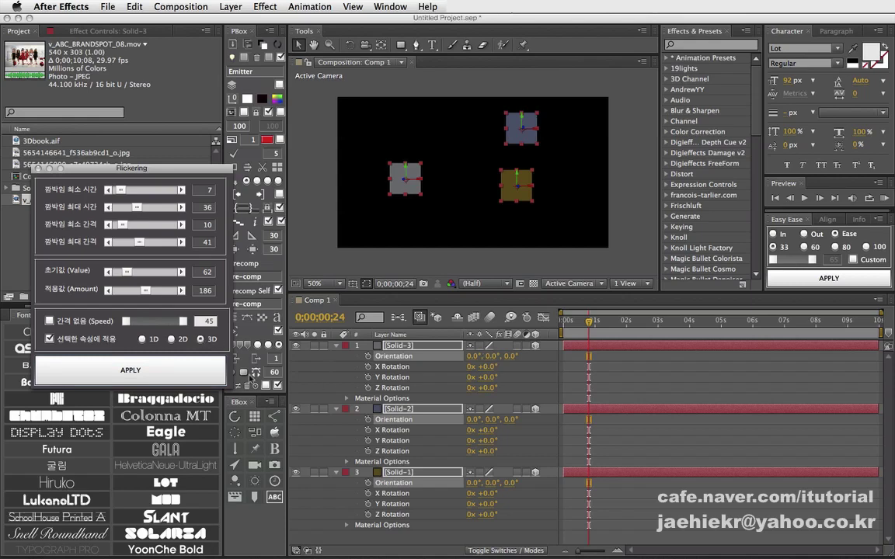
Step: Apply the 3D flicker to the Orientations, check 0;00;01;08, and preview the tumbling squares
click(186, 370)
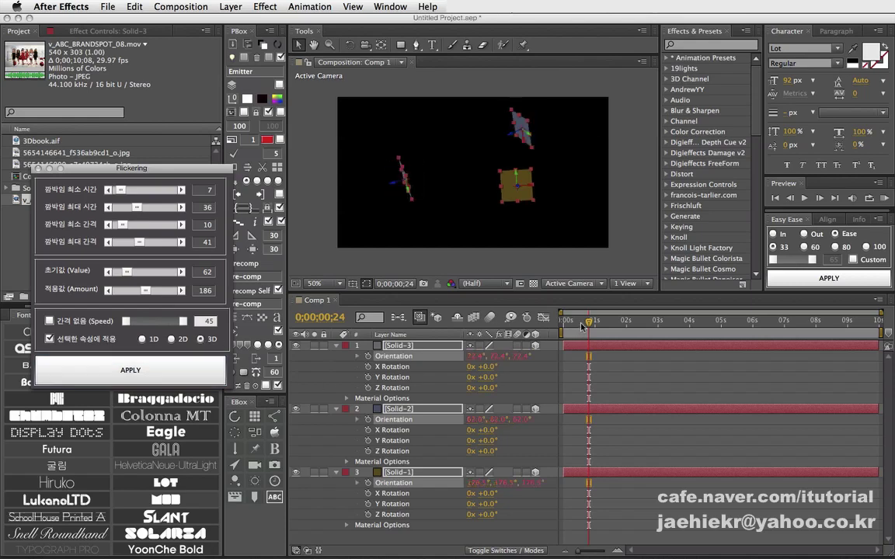
drag(583, 326, 603, 326)
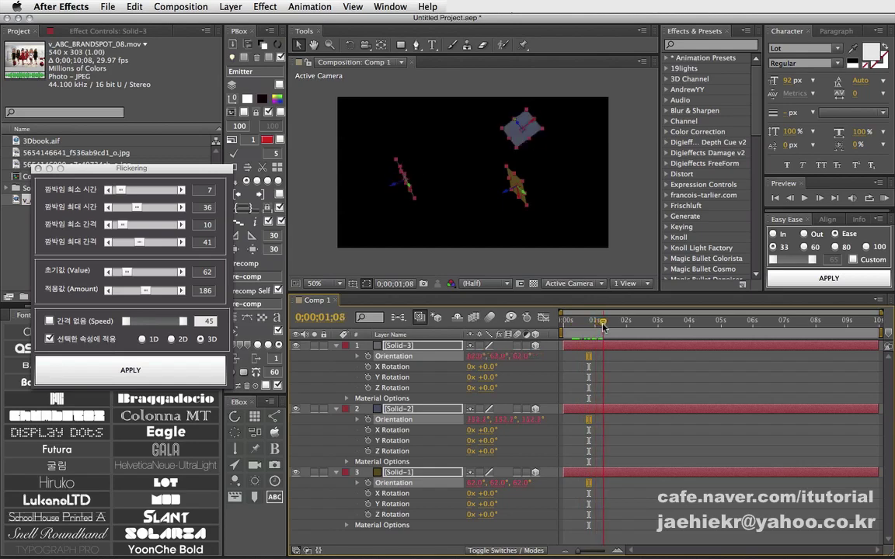
click(477, 320)
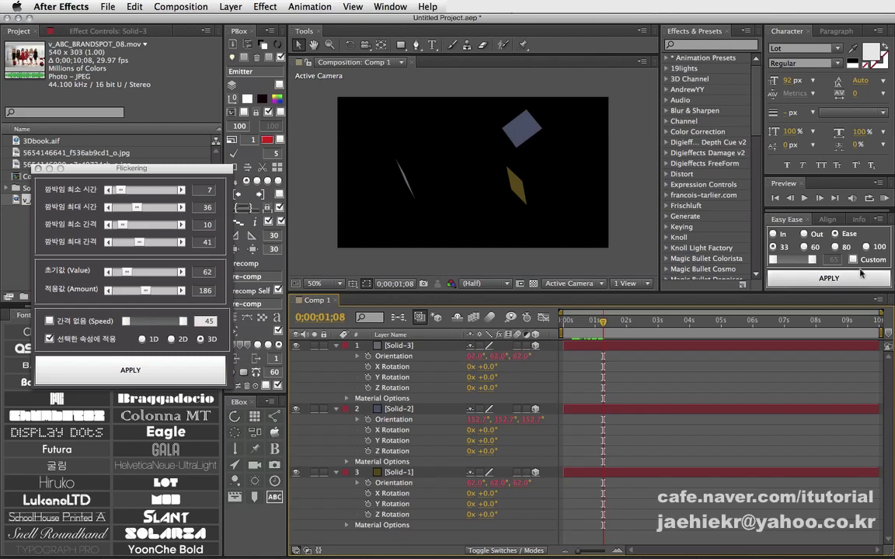
click(883, 198)
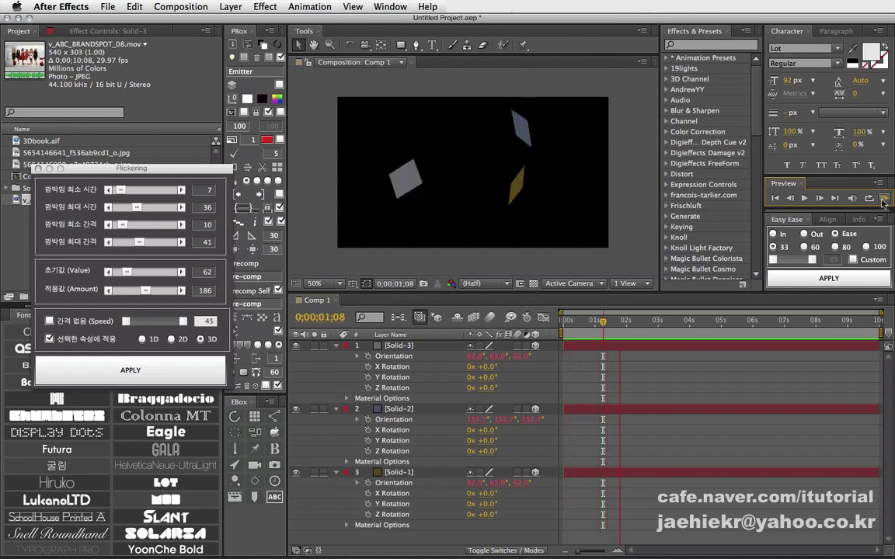
key(space)
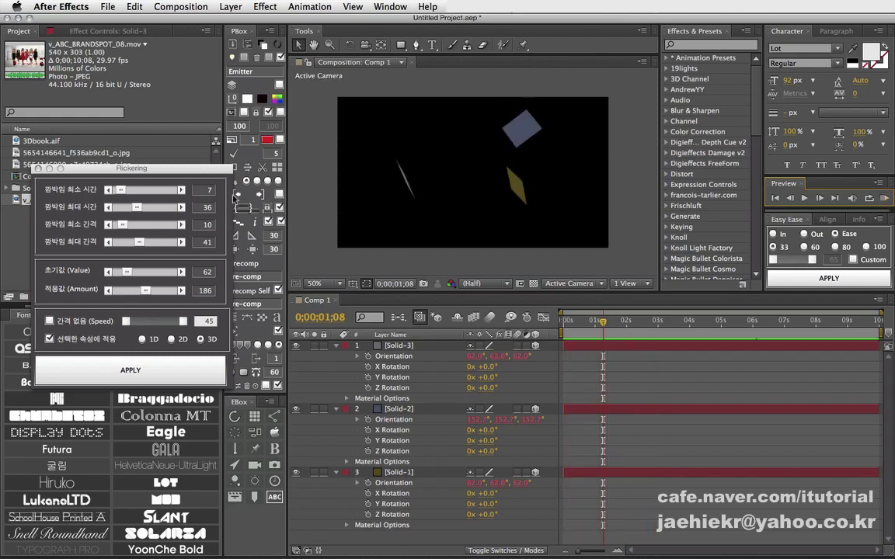
Step: Enable the no-interval Speed option (45) and select the three solid layers
drag(203, 170, 191, 115)
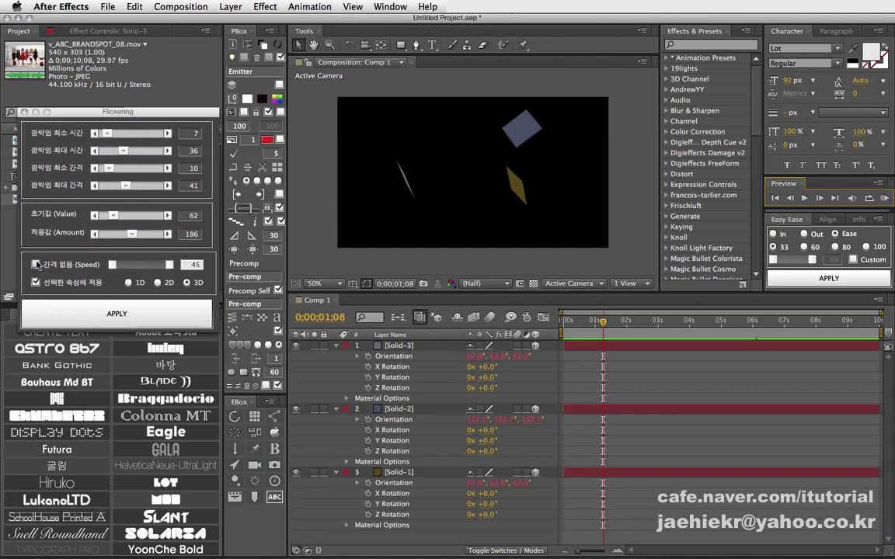
click(36, 264)
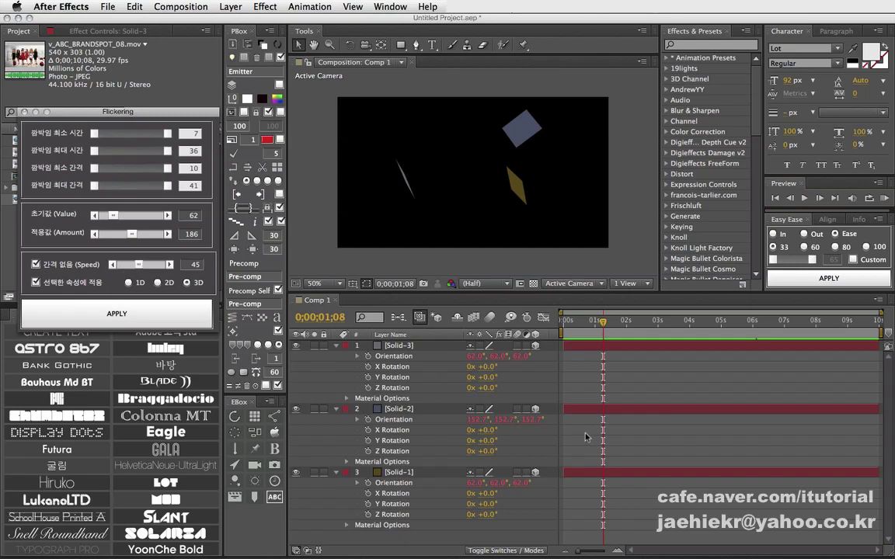
click(414, 357)
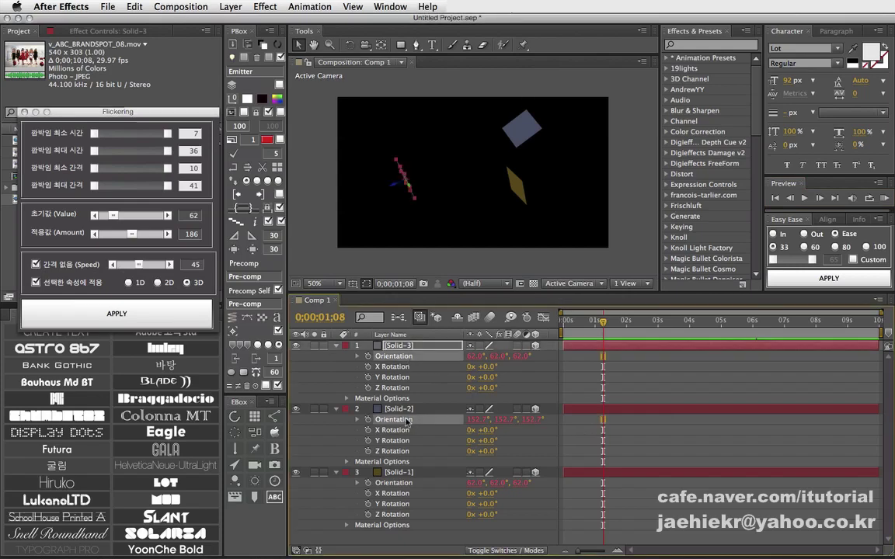
shift+click(393, 419)
shift+click(393, 483)
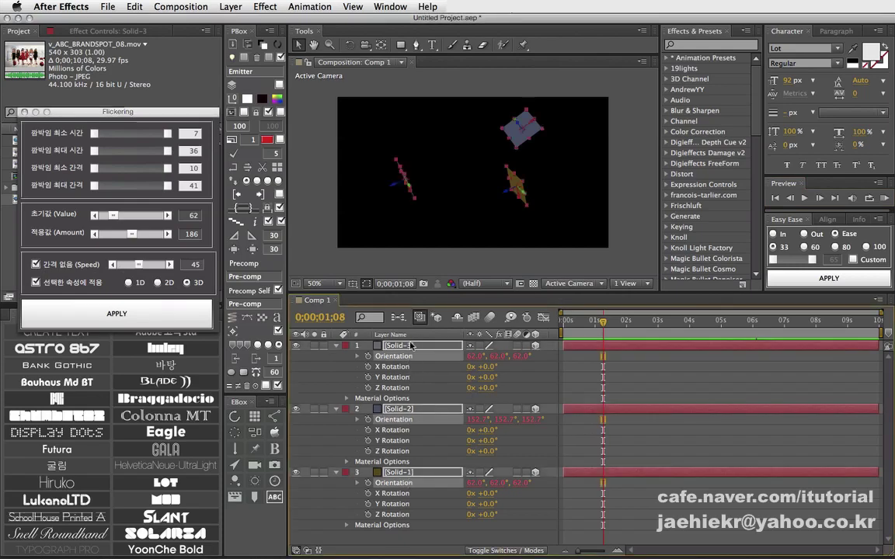
click(404, 419)
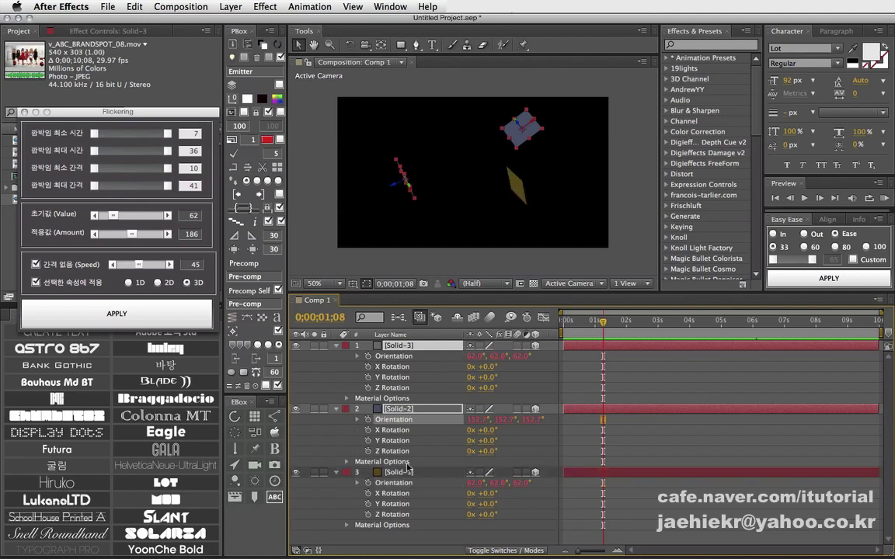
shift+click(406, 472)
Step: Apply a 2D speed-based flicker to the solids' Scale, preview it, and reposition the panel
key(s)
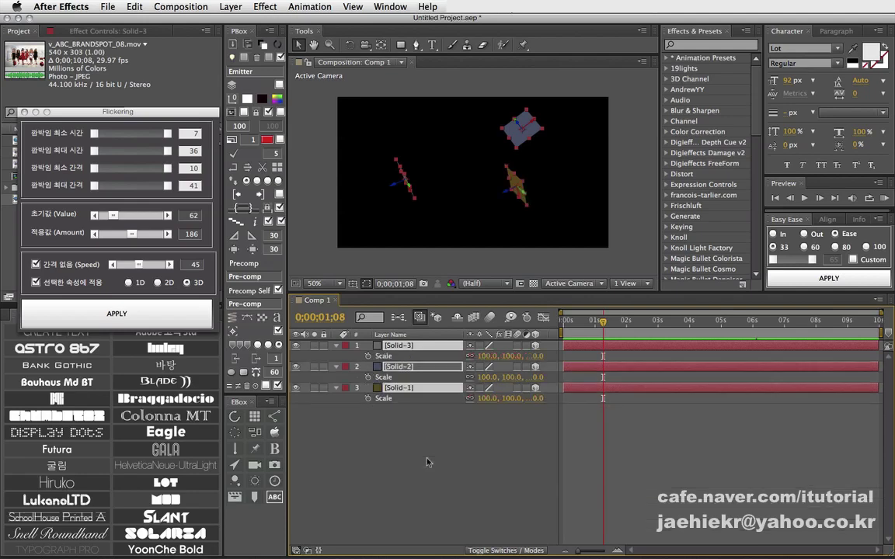
click(157, 282)
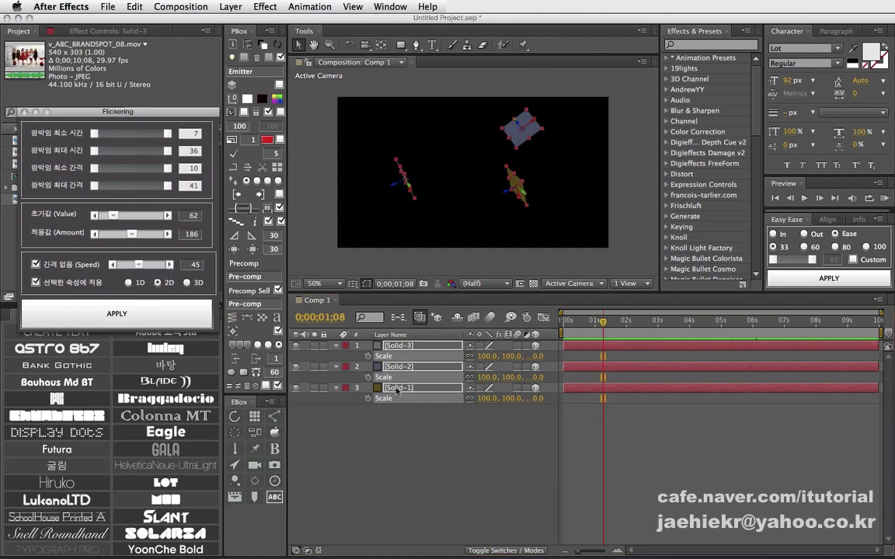
click(116, 313)
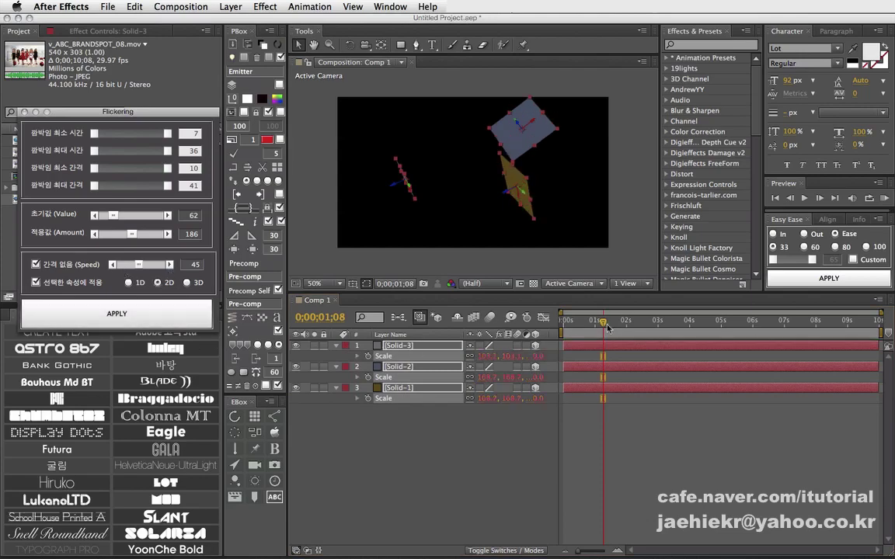
key(KP_0)
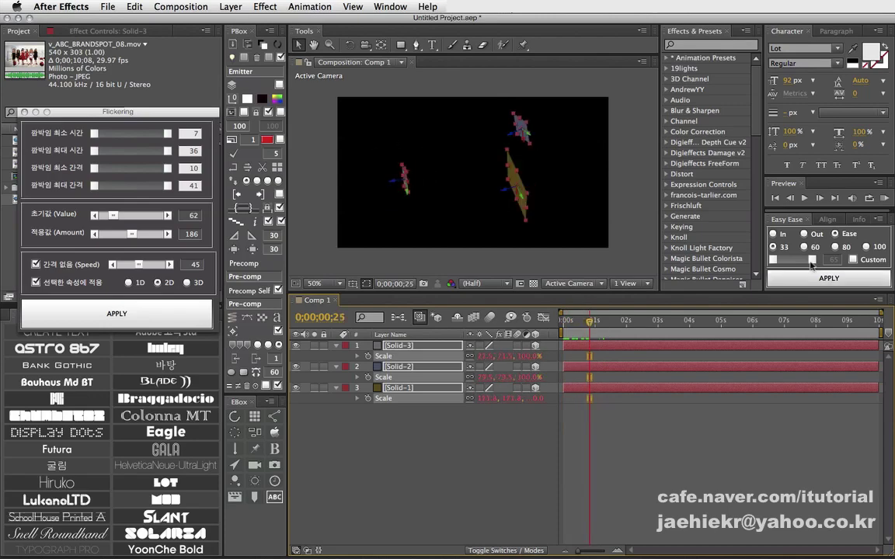
click(884, 199)
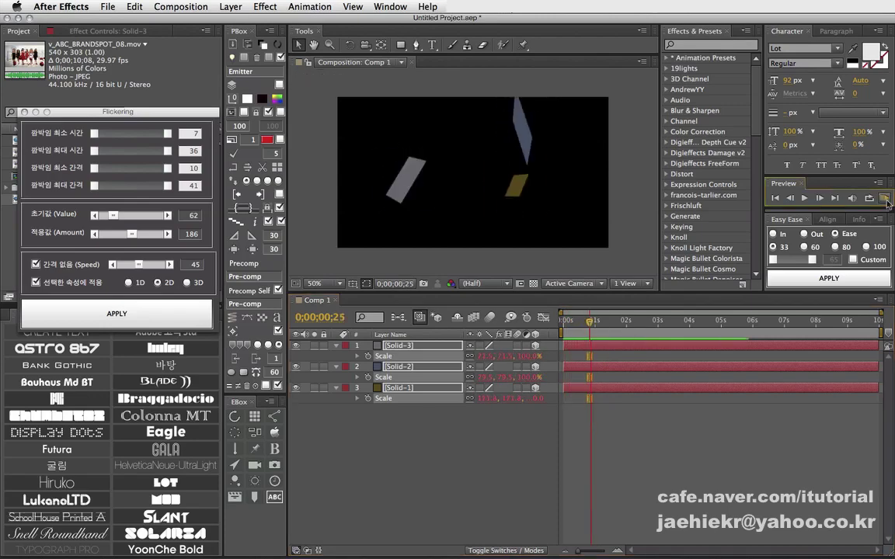
click(797, 182)
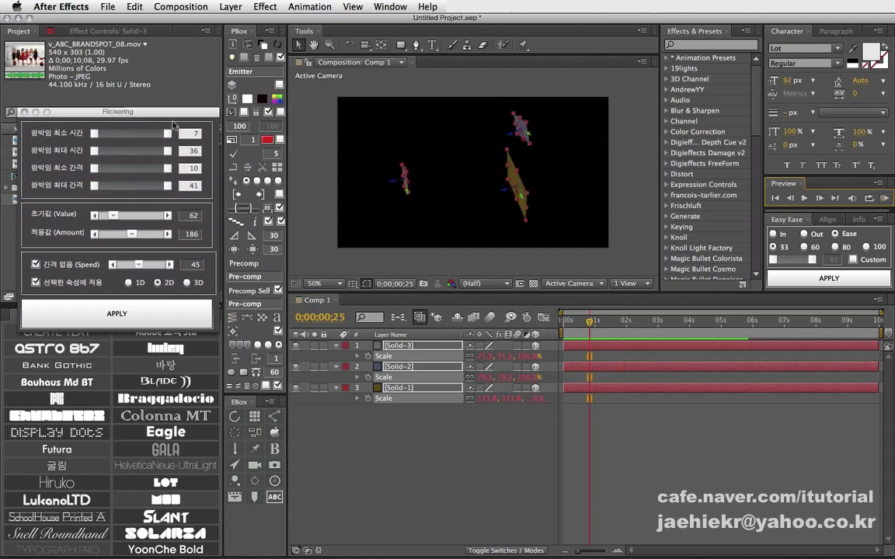
drag(172, 111, 237, 132)
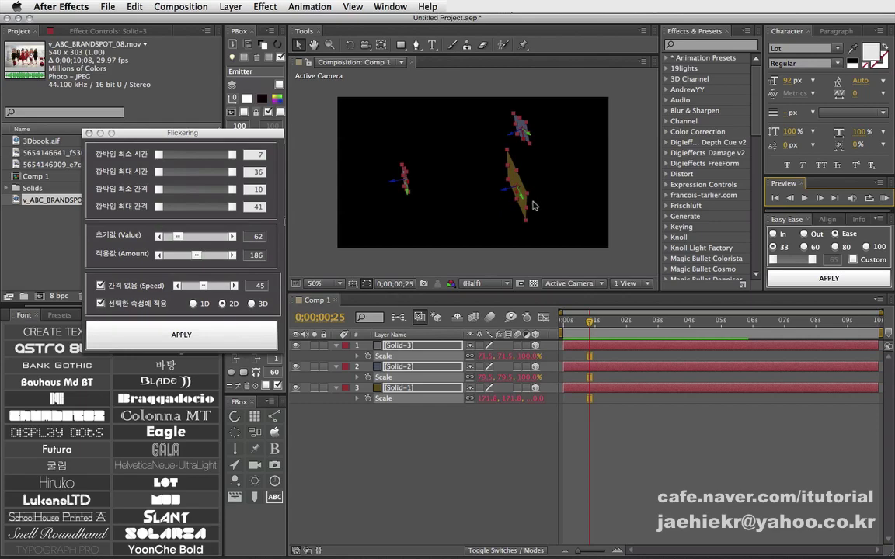
drag(231, 130, 226, 145)
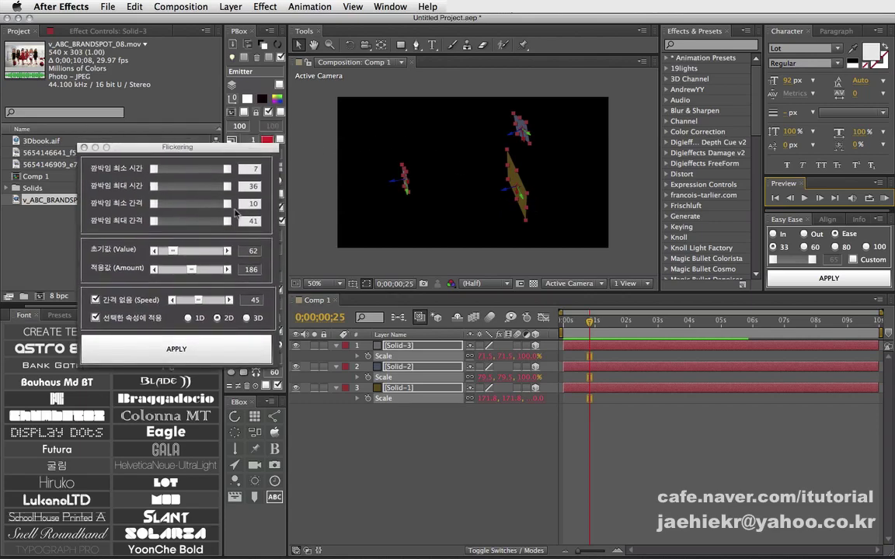